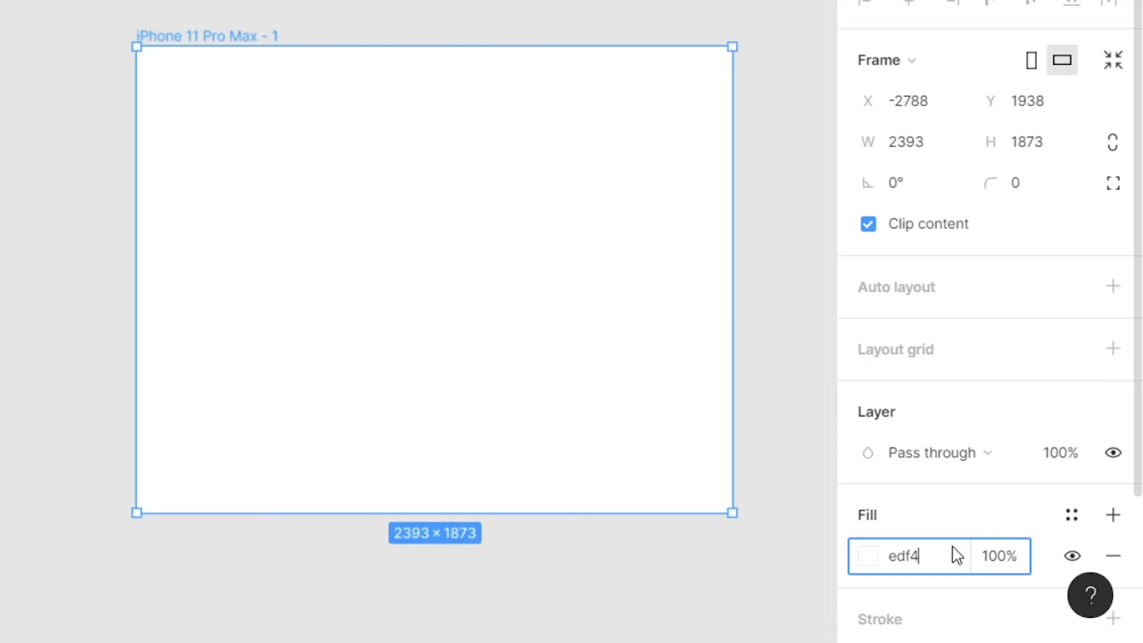
- Set the frame's fill to EDF4FF and draw a square of about 380 × 380 near the frame's upper-left corner
{"action": "key", "text": "Return"}
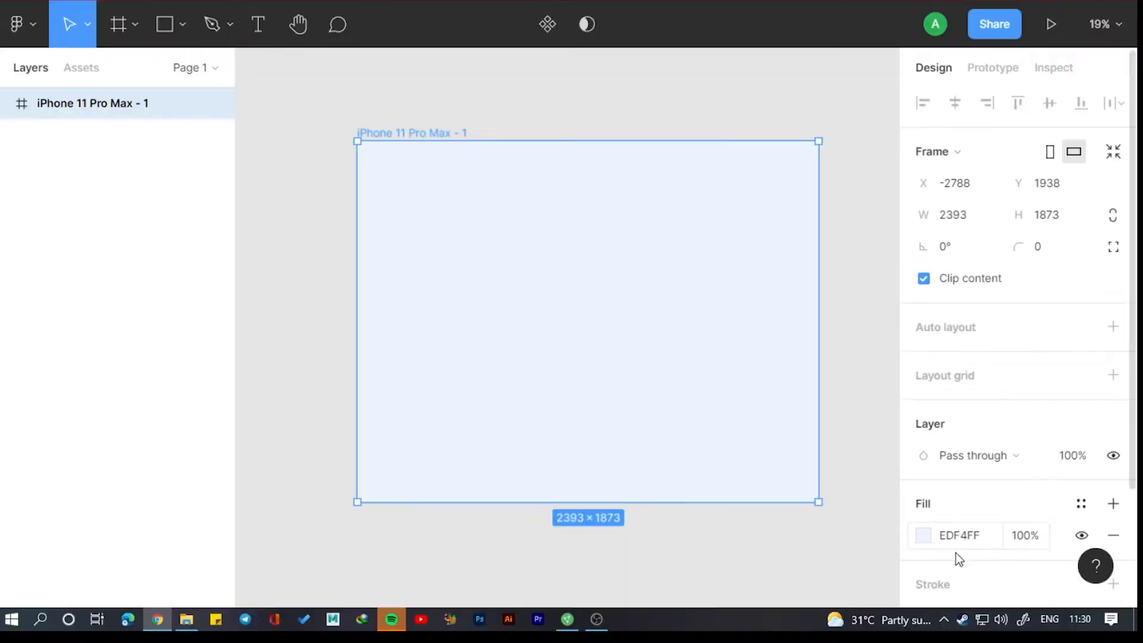
{"action": "left_click", "coordinate": [176, 36]}
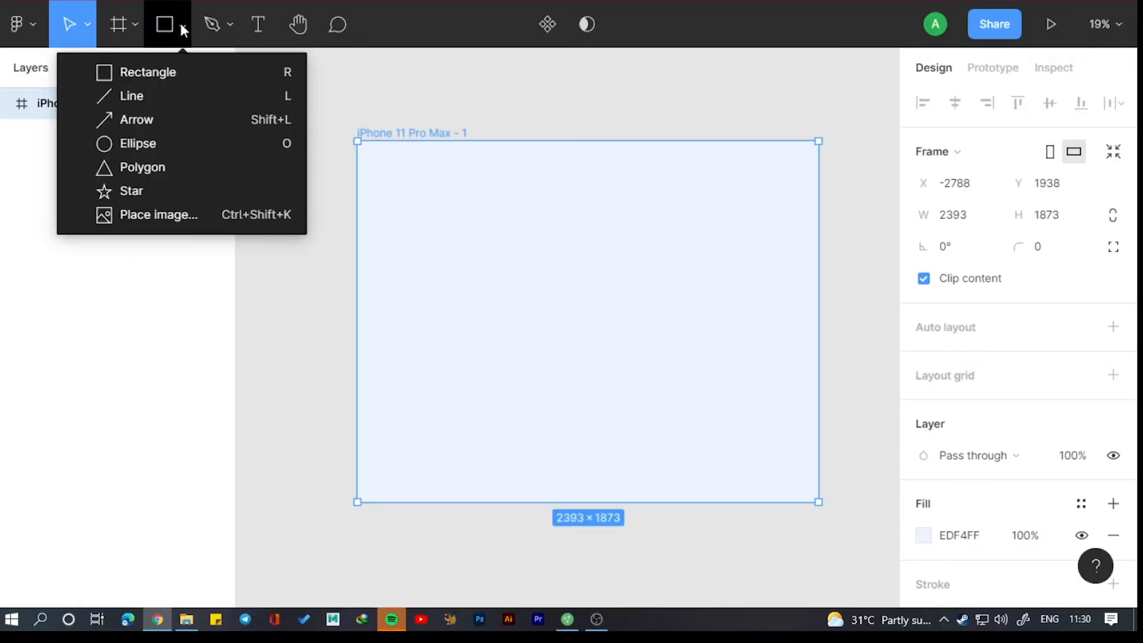
{"action": "left_click", "coordinate": [138, 72]}
{"action": "mouse_move", "coordinate": [388, 178]}
{"action": "left_mouse_down"}
{"action": "mouse_move", "coordinate": [436, 225]}
{"action": "mouse_move", "coordinate": [434, 204]}
{"action": "mouse_move", "coordinate": [452, 216]}
{"action": "left_mouse_up"}
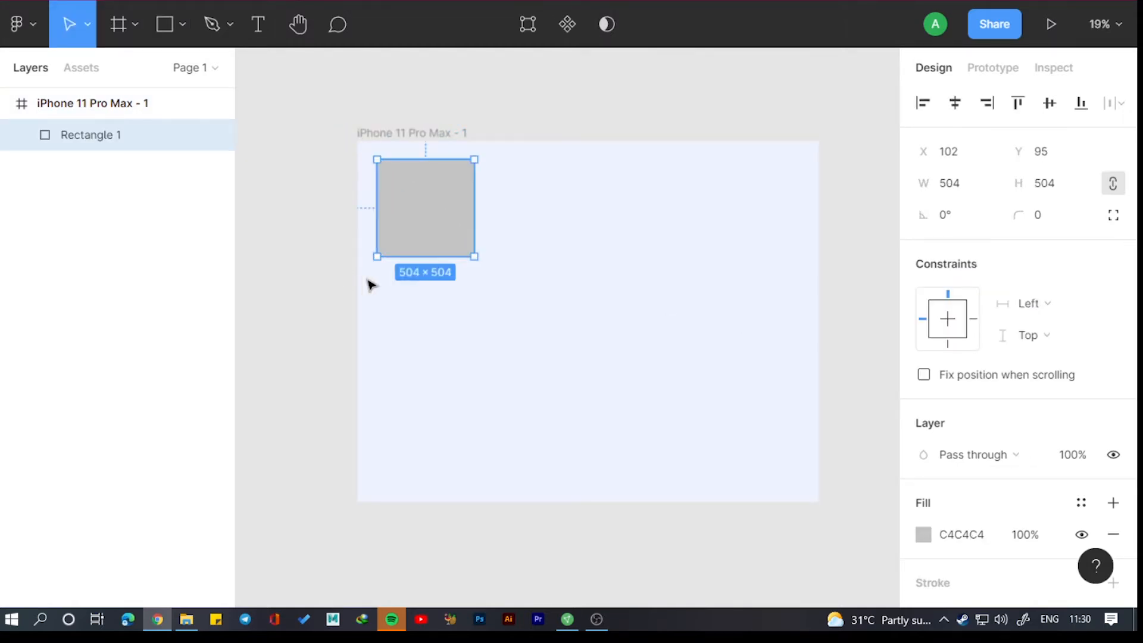
{"action": "left_click_drag", "start_coordinate": [380, 257], "coordinate": [403, 245]}
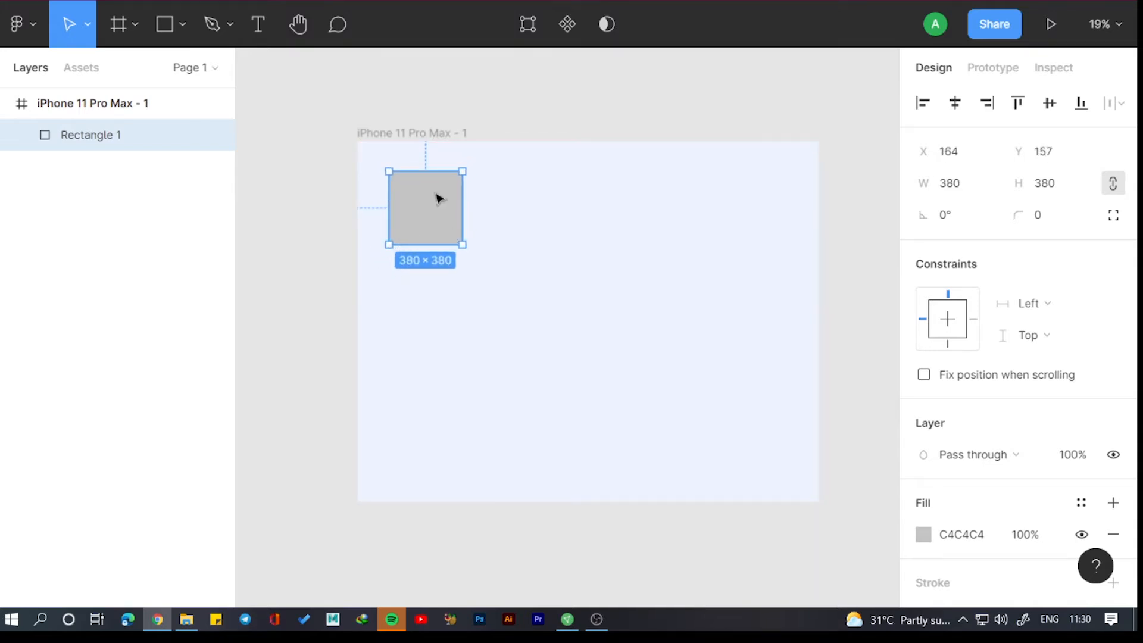
{"action": "left_click_drag", "start_coordinate": [438, 194], "coordinate": [433, 191]}
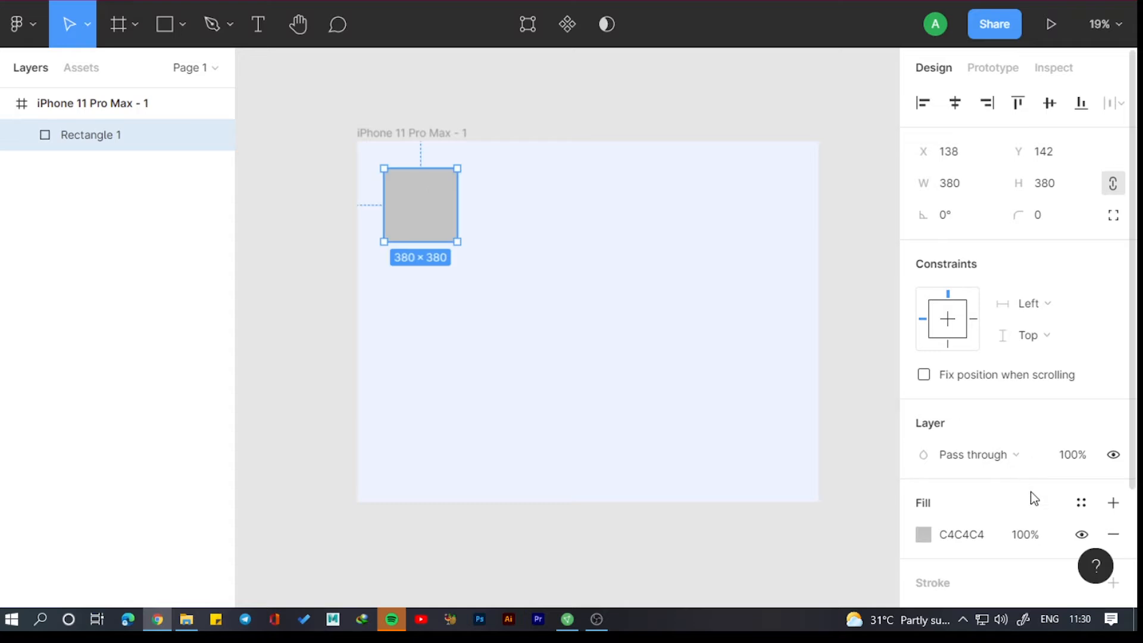
- Add two drop shadow effects to the square and sample the frame's background colour EDF4FF as its fill
{"action": "scroll", "coordinate": [986, 518], "scroll_direction": "down", "scroll_amount": 3}
{"action": "left_click", "coordinate": [1114, 485]}
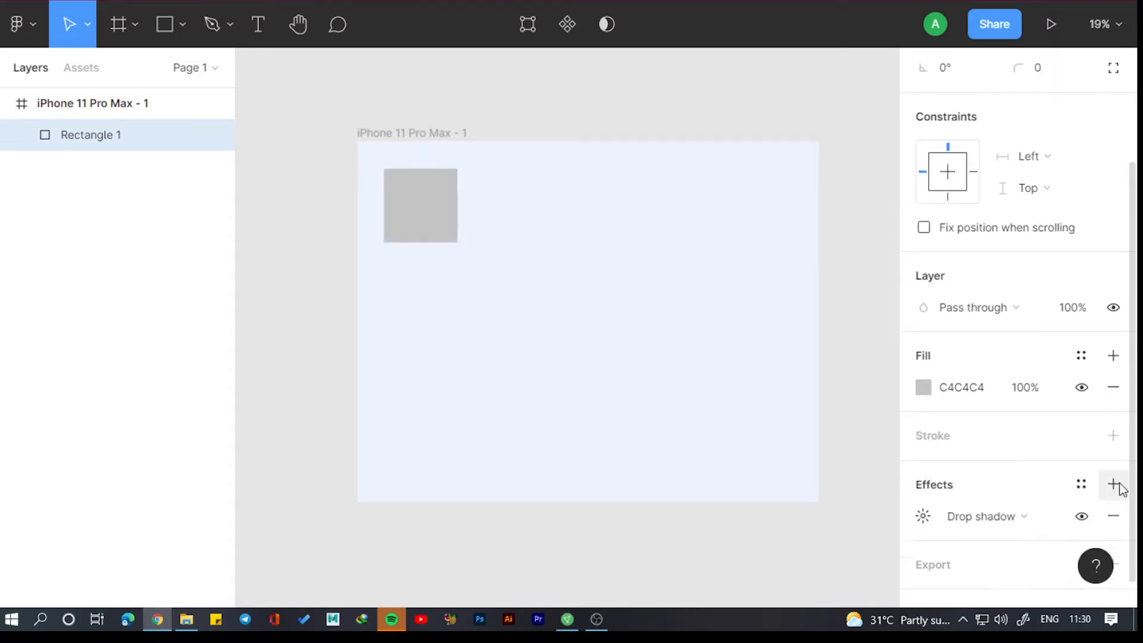
{"action": "left_click", "coordinate": [1118, 487]}
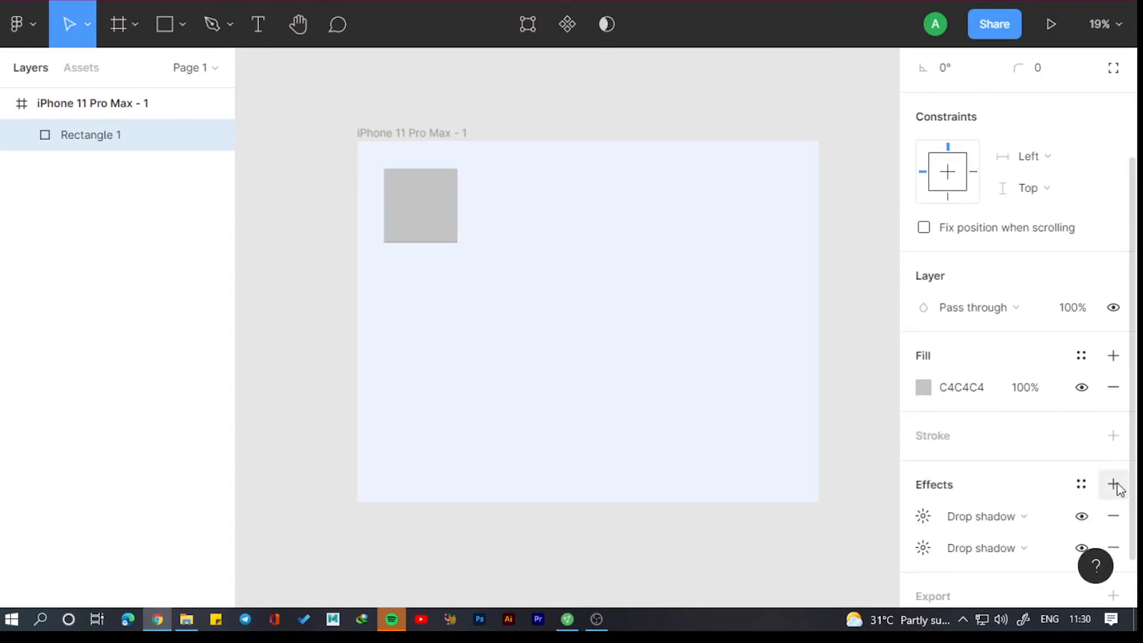
{"action": "left_click", "coordinate": [925, 388]}
{"action": "left_click", "coordinate": [691, 387]}
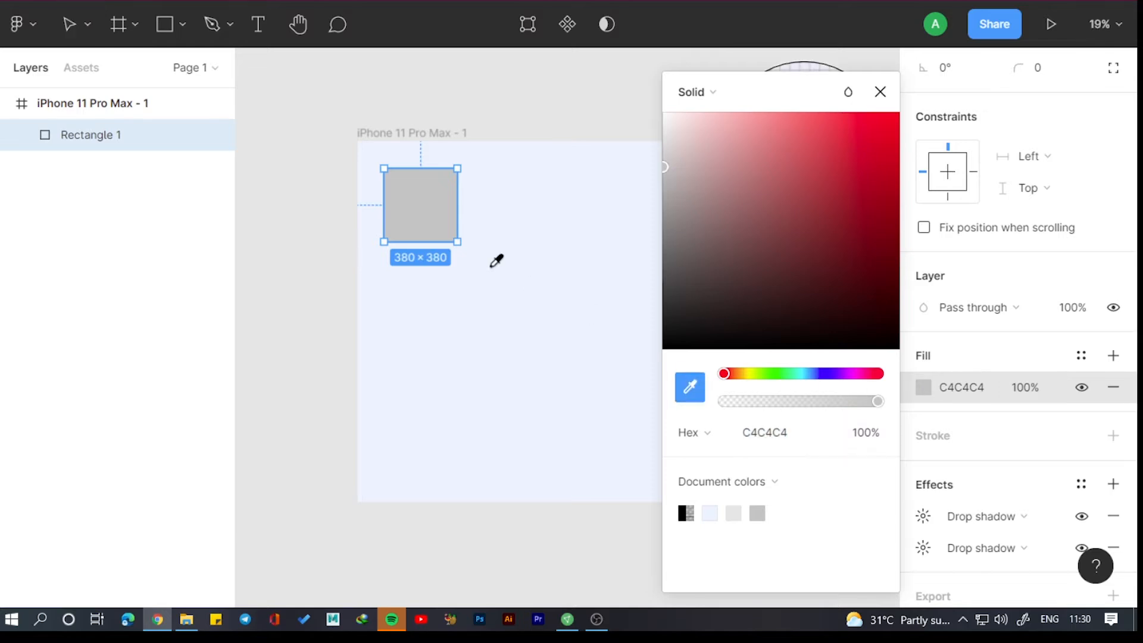
{"action": "left_click", "coordinate": [569, 251]}
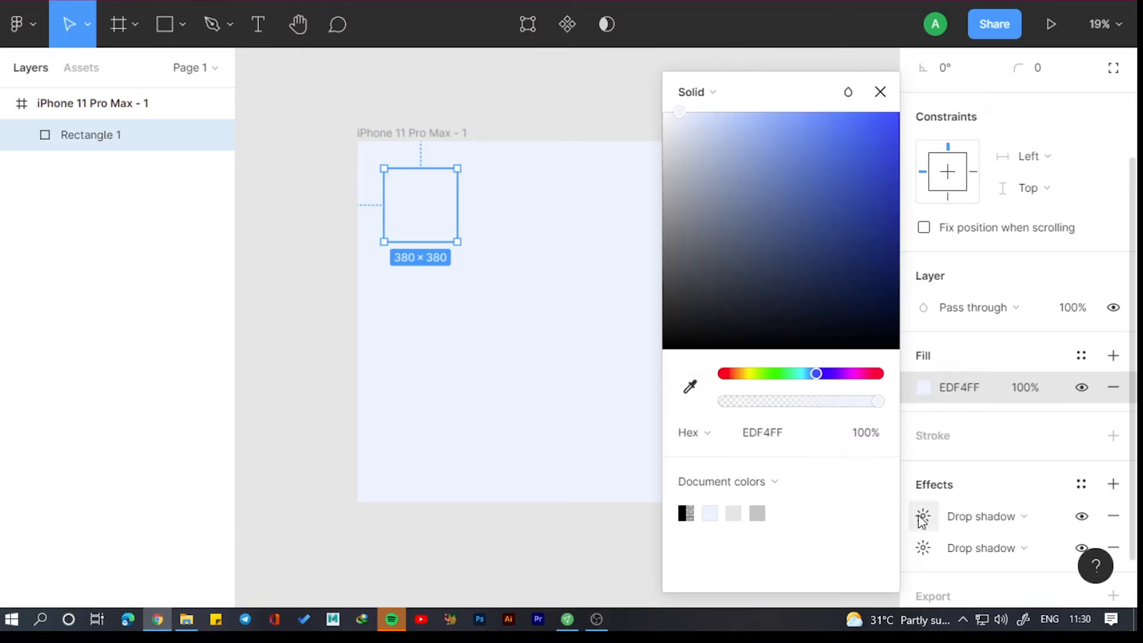
- Configure the lower drop shadow in the list with X 20, Y 20, blur 40 and colour 000000 at 15% opacity
{"action": "left_click", "coordinate": [923, 547]}
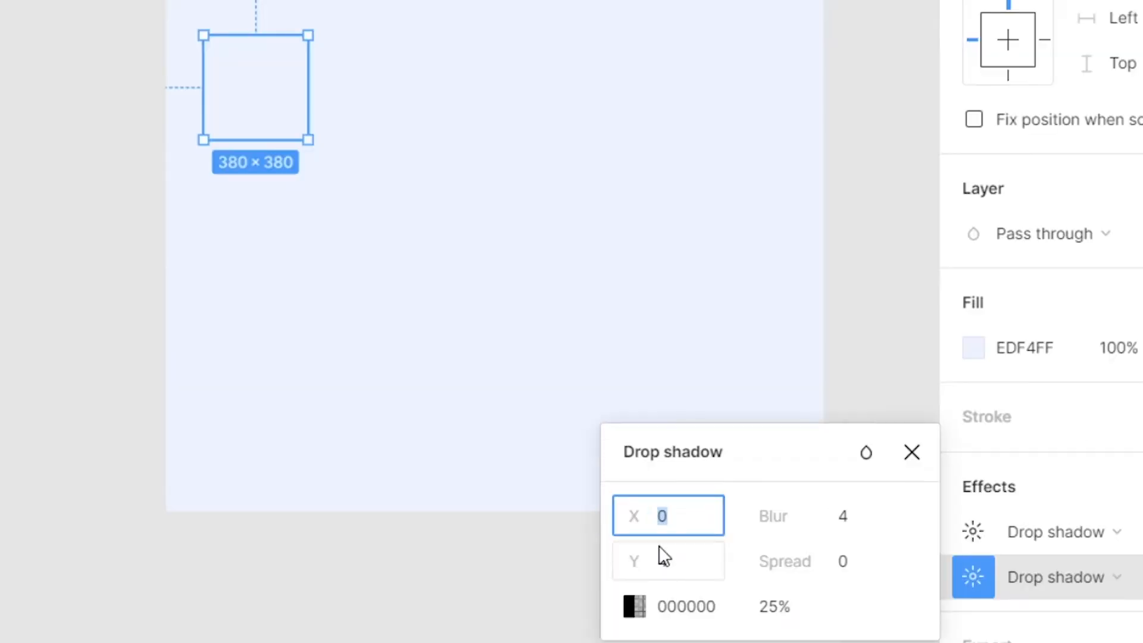
{"action": "type", "text": "20"}
{"action": "left_click", "coordinate": [694, 563]}
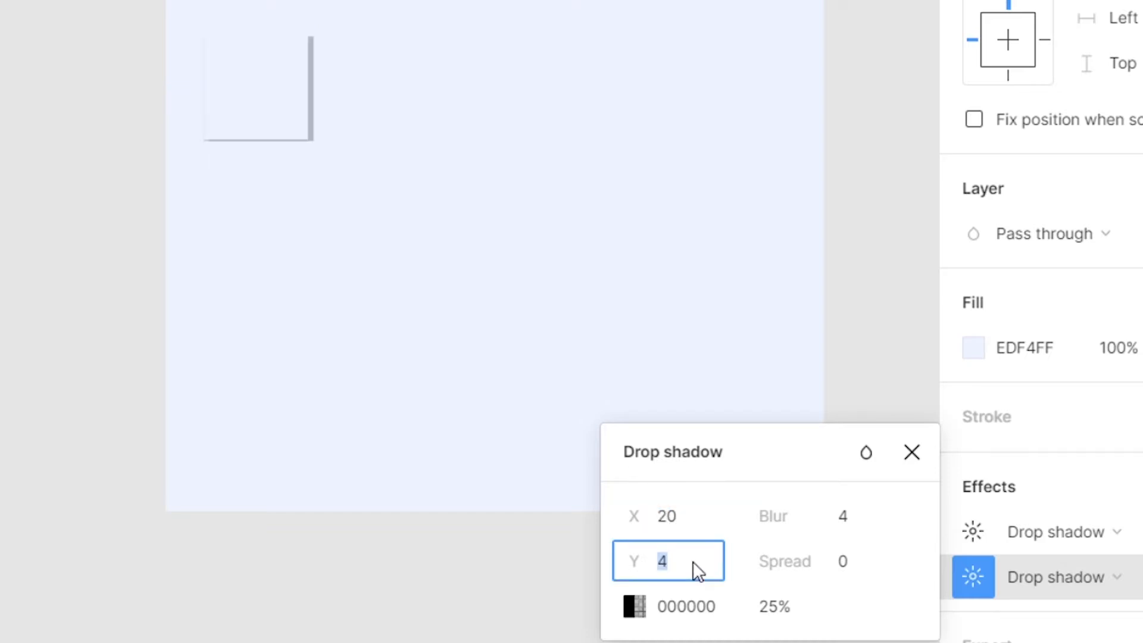
{"action": "type", "text": "20"}
{"action": "left_click", "coordinate": [851, 525]}
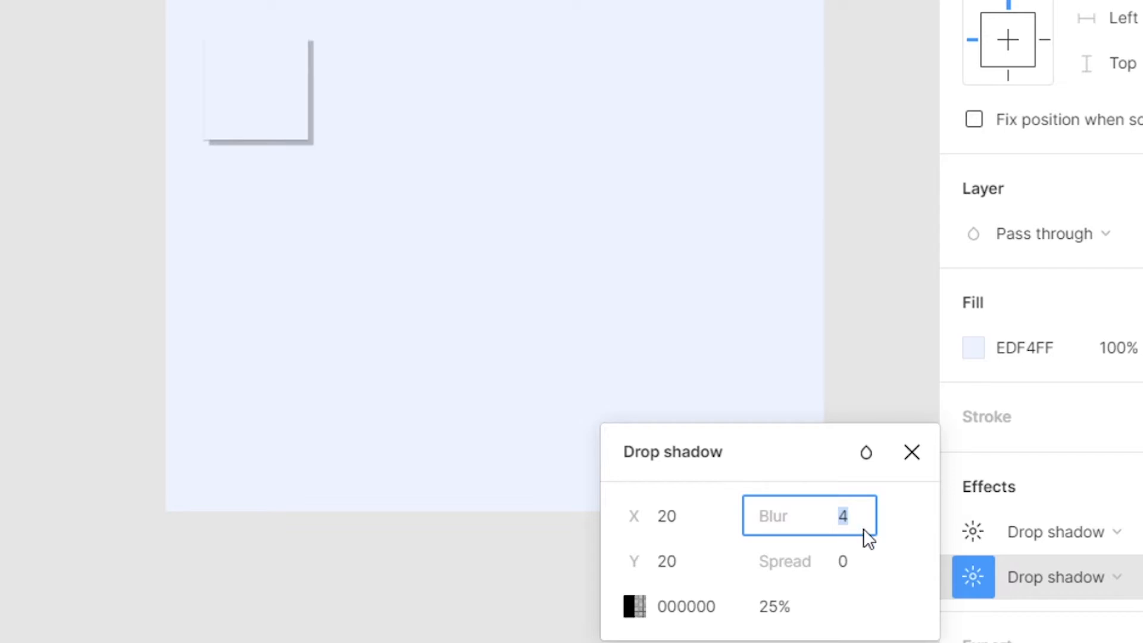
{"action": "type", "text": "40"}
{"action": "left_click", "coordinate": [634, 606]}
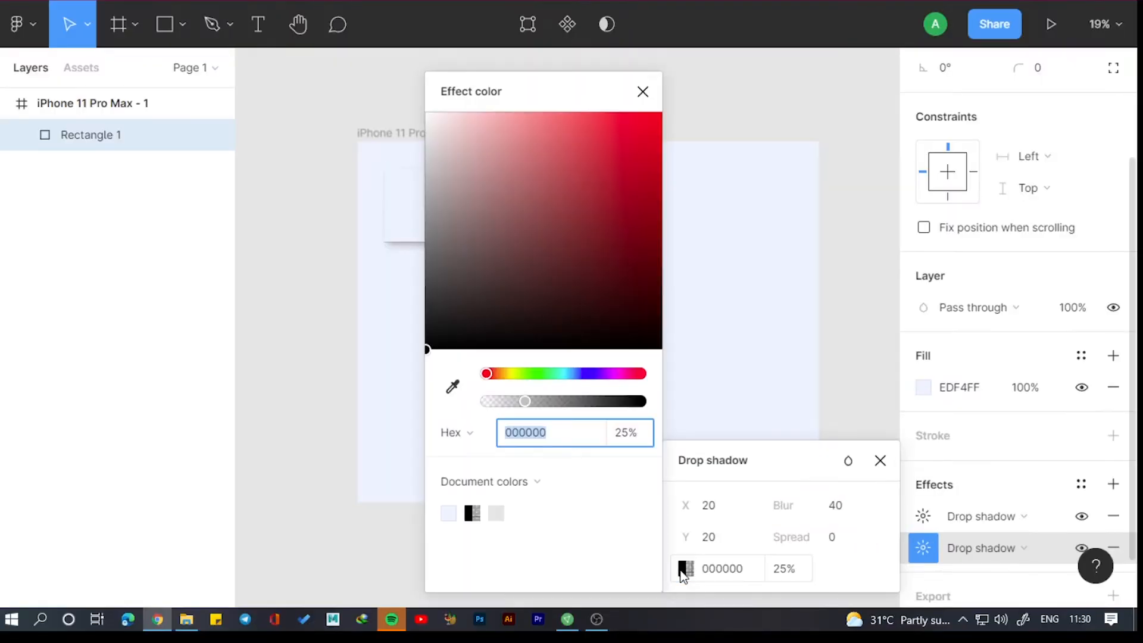
{"action": "left_click", "coordinate": [640, 435]}
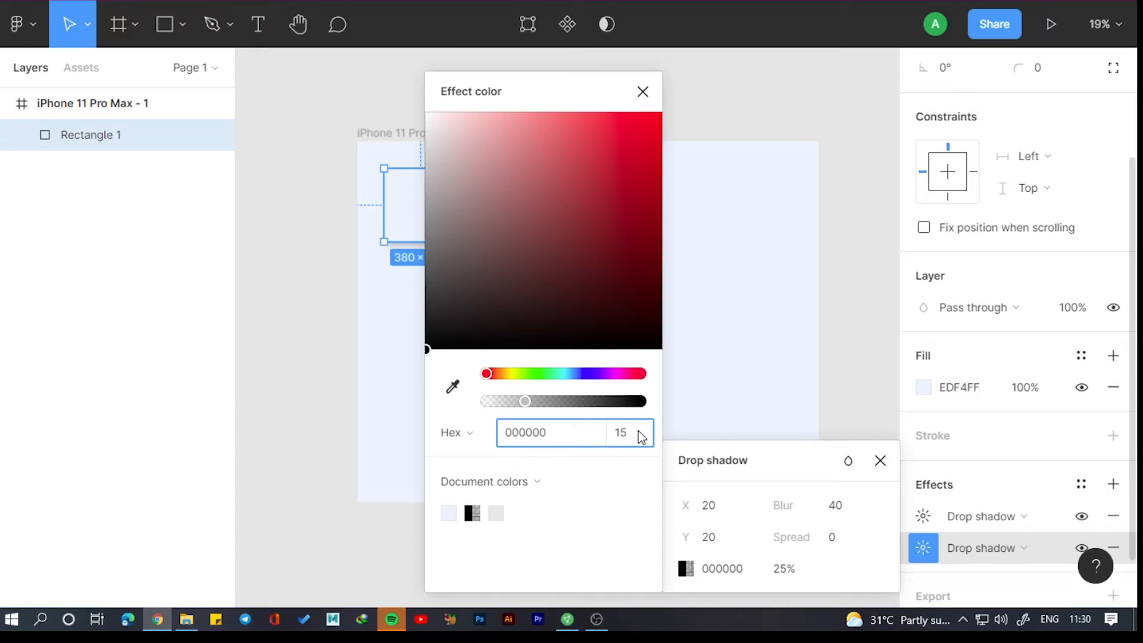
{"action": "key", "text": "Return"}
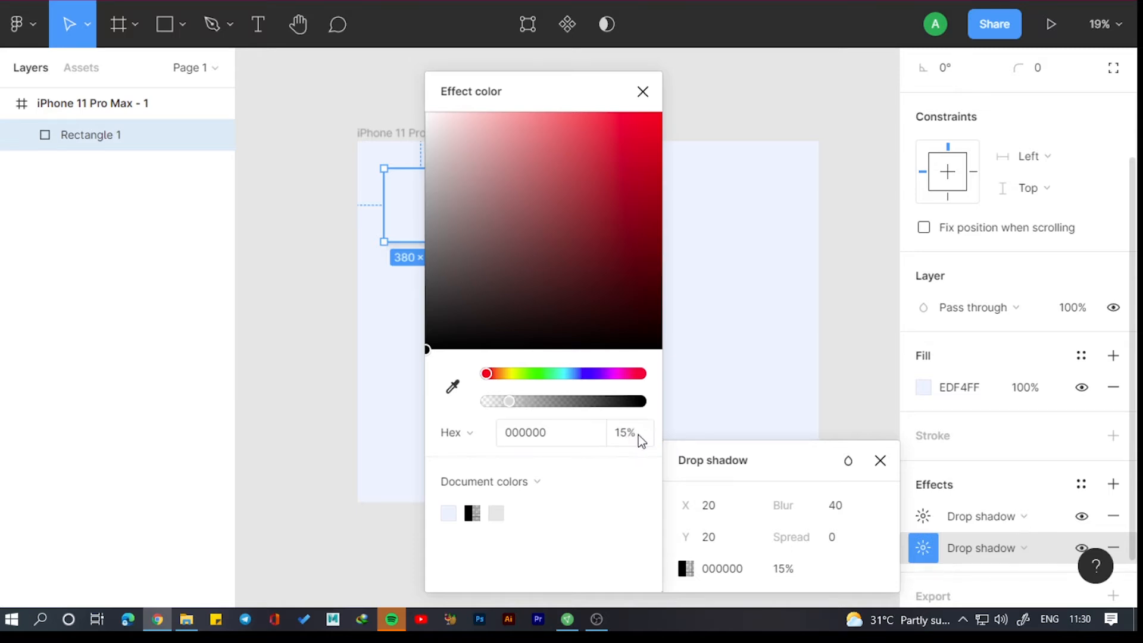
{"action": "left_click", "coordinate": [643, 92]}
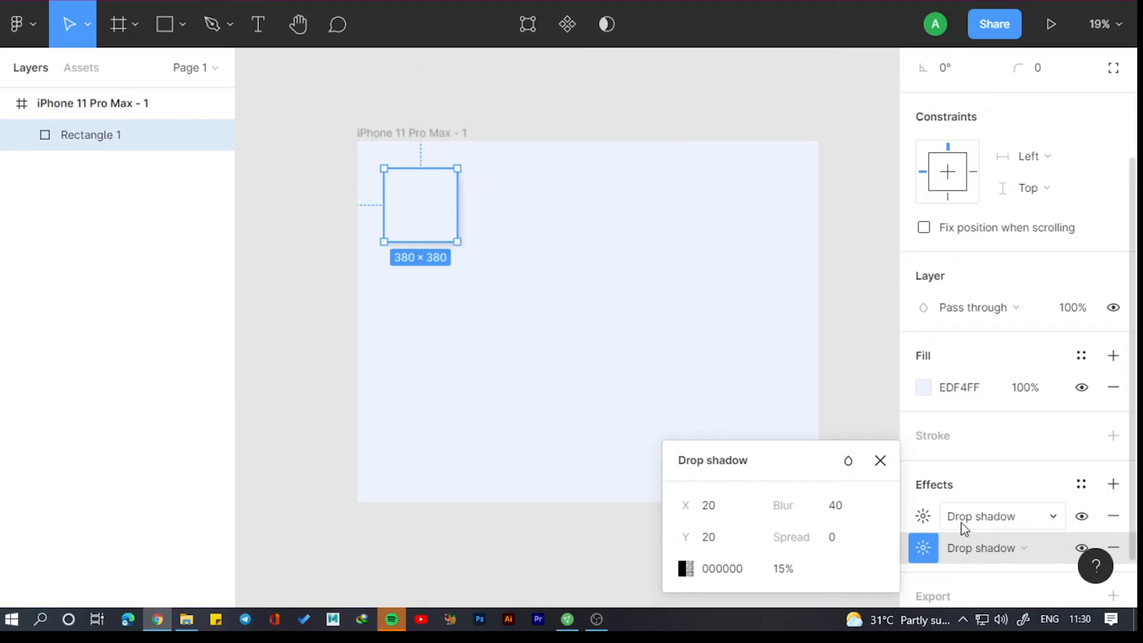
- Configure the upper drop shadow in the list with X -20, Y -20, blur 40 and colour FFFFFF at 90% opacity
{"action": "left_click", "coordinate": [923, 516]}
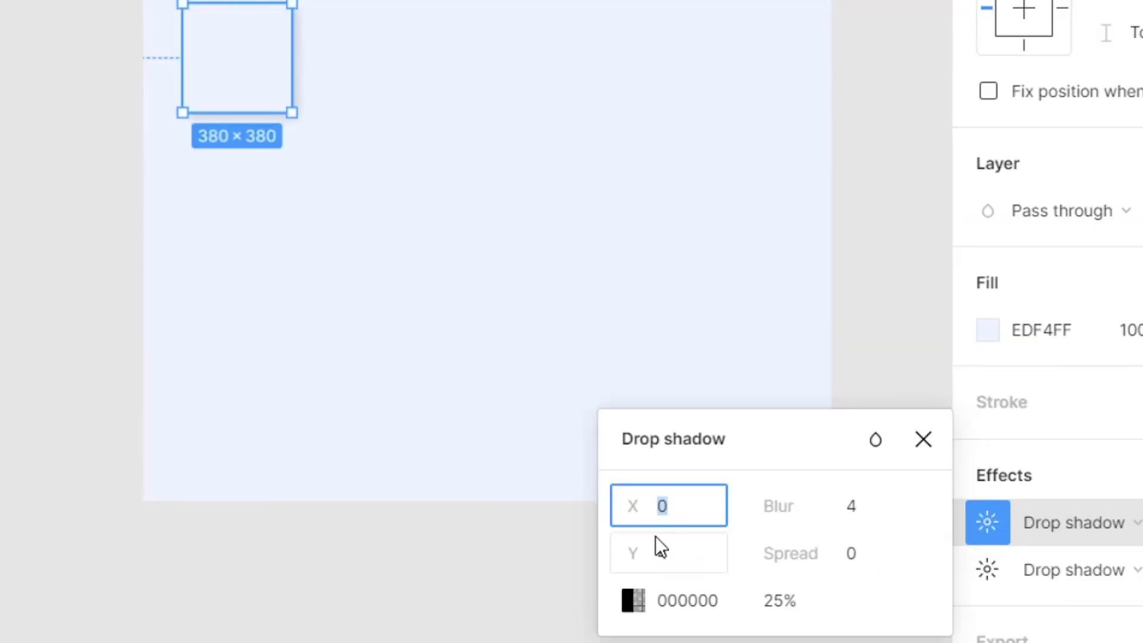
{"action": "type", "text": "-20"}
{"action": "key", "text": "Tab"}
{"action": "type", "text": "-"}
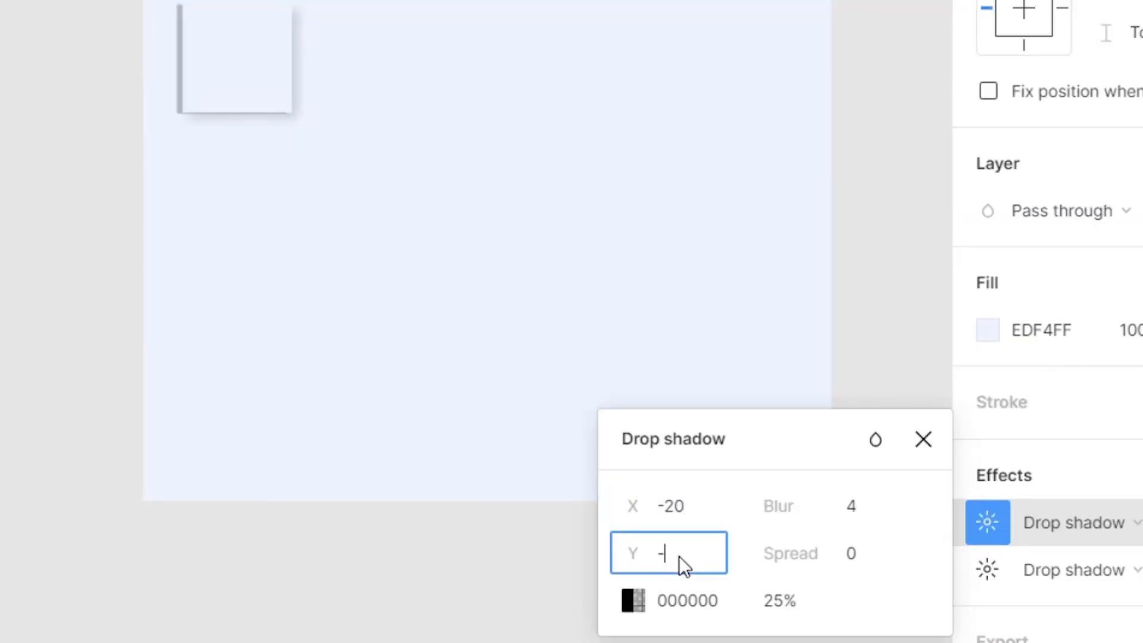
{"action": "type", "text": "20"}
{"action": "left_click", "coordinate": [877, 501]}
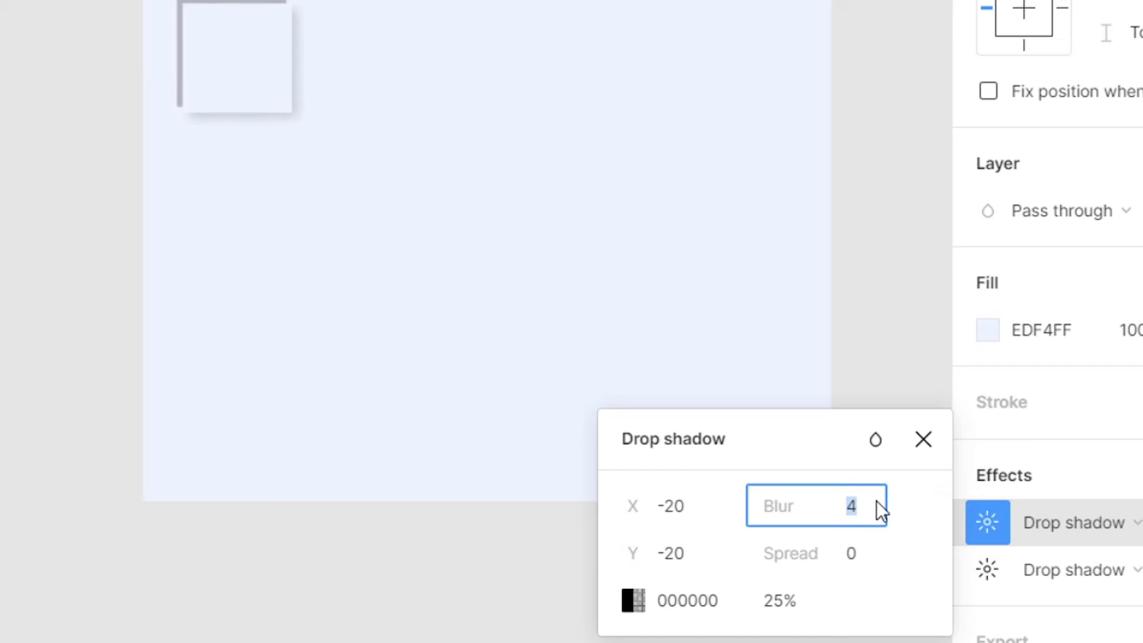
{"action": "type", "text": "40"}
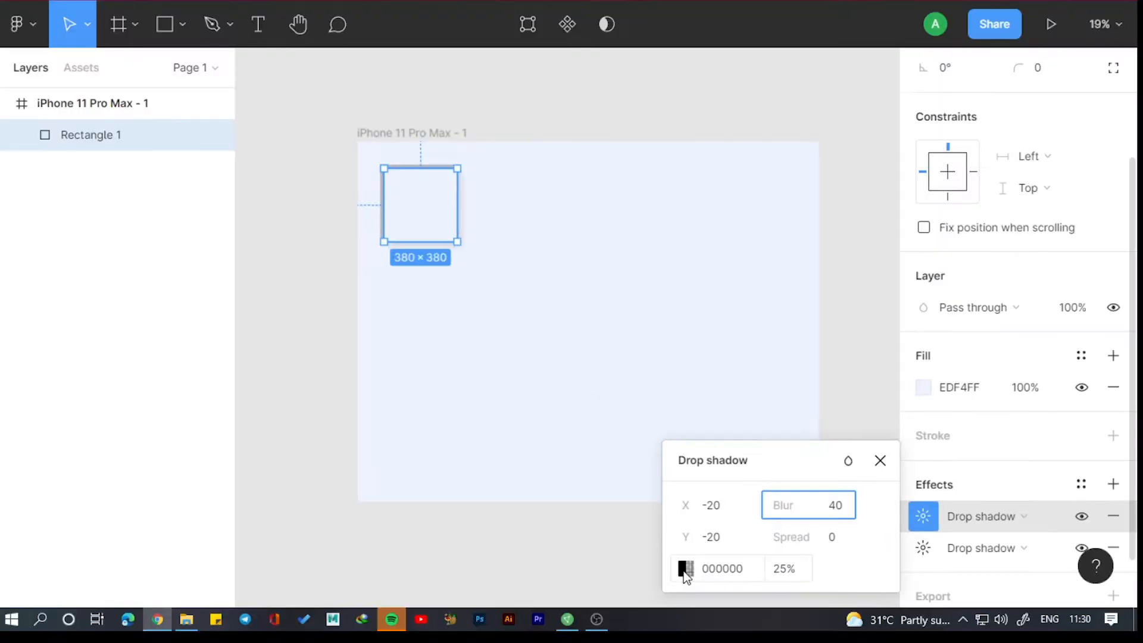
{"action": "left_click", "coordinate": [685, 569]}
{"action": "type", "text": "ffffff"}
{"action": "key", "text": "Return"}
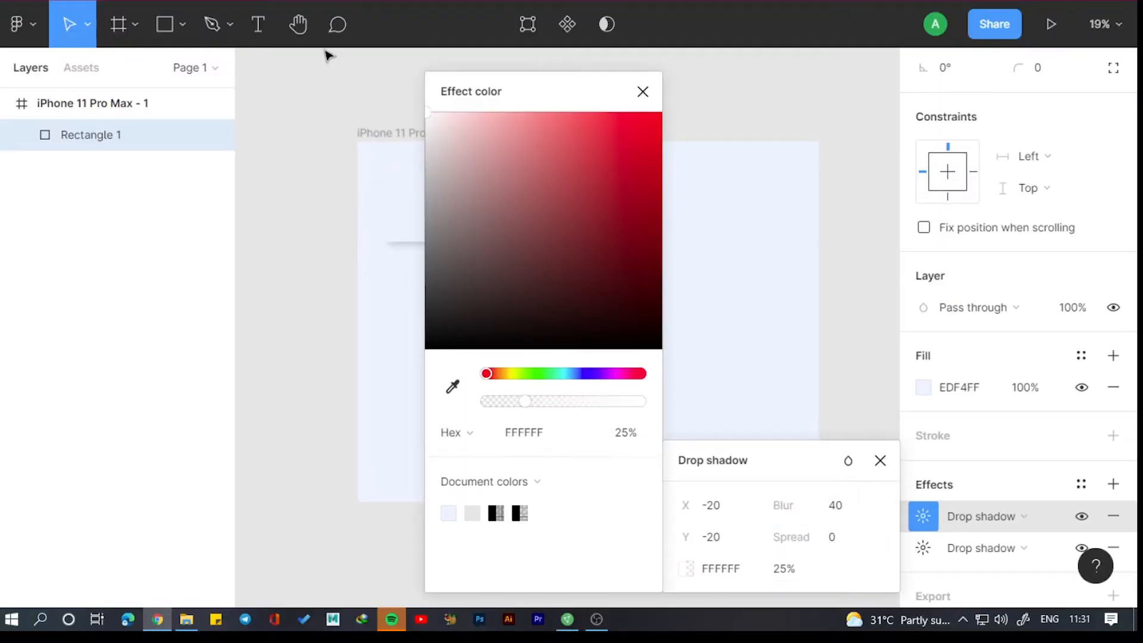
{"action": "left_click_drag", "start_coordinate": [531, 406], "coordinate": [626, 399]}
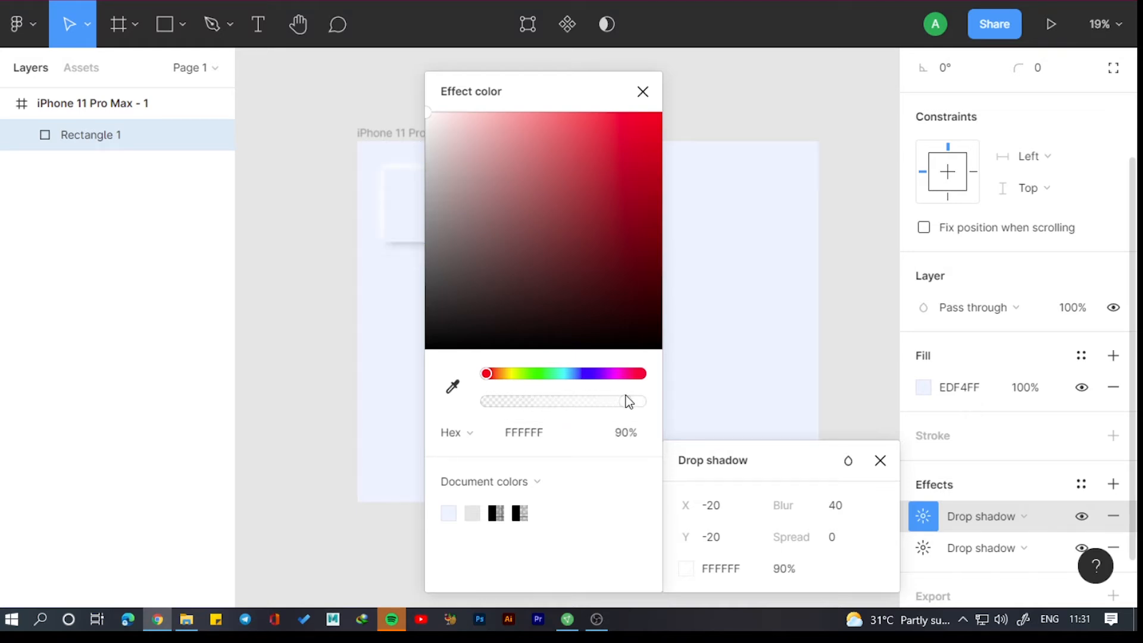
{"action": "left_click", "coordinate": [641, 92]}
{"action": "left_click", "coordinate": [651, 109]}
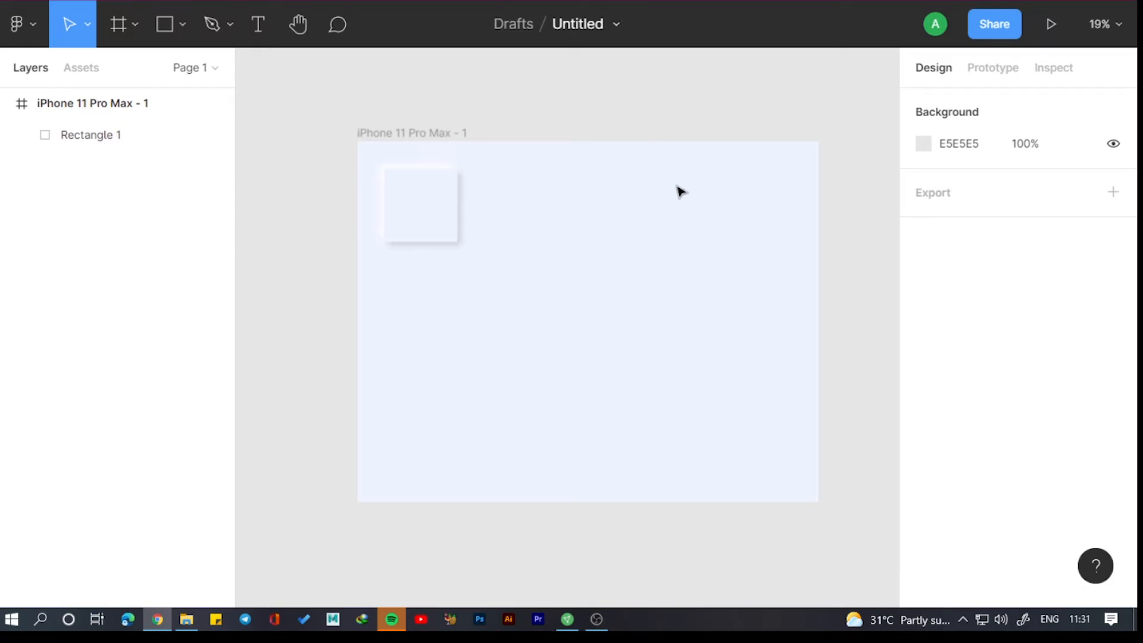
- Set the opacity of the square's white drop shadow to 80%
{"action": "left_click", "coordinate": [402, 203]}
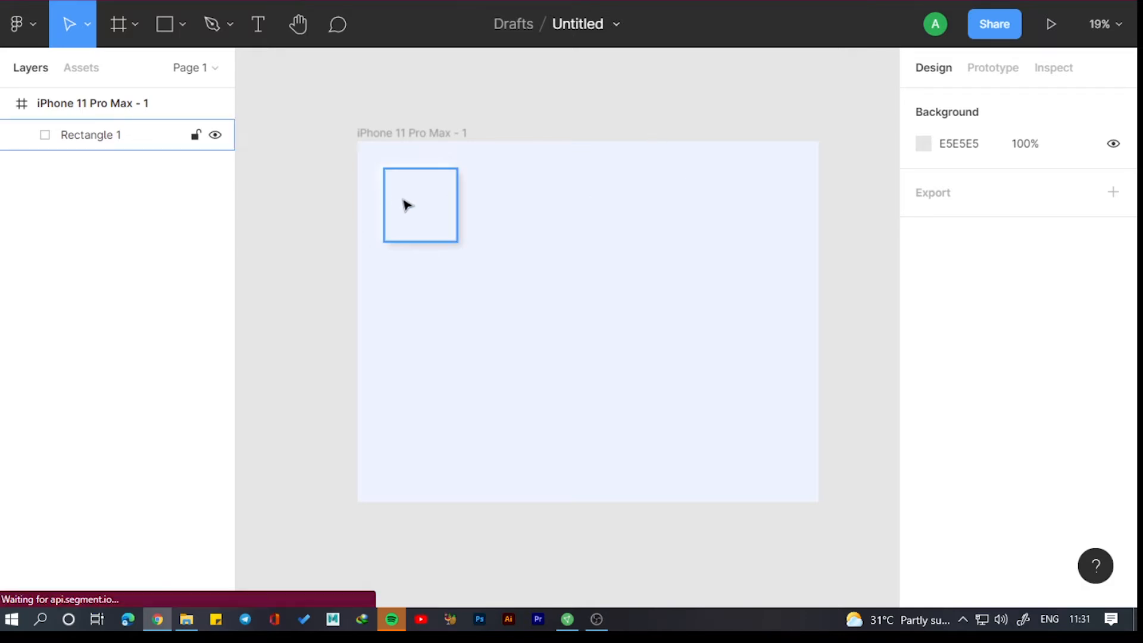
{"action": "scroll", "coordinate": [943, 526], "scroll_direction": "down", "scroll_amount": 3}
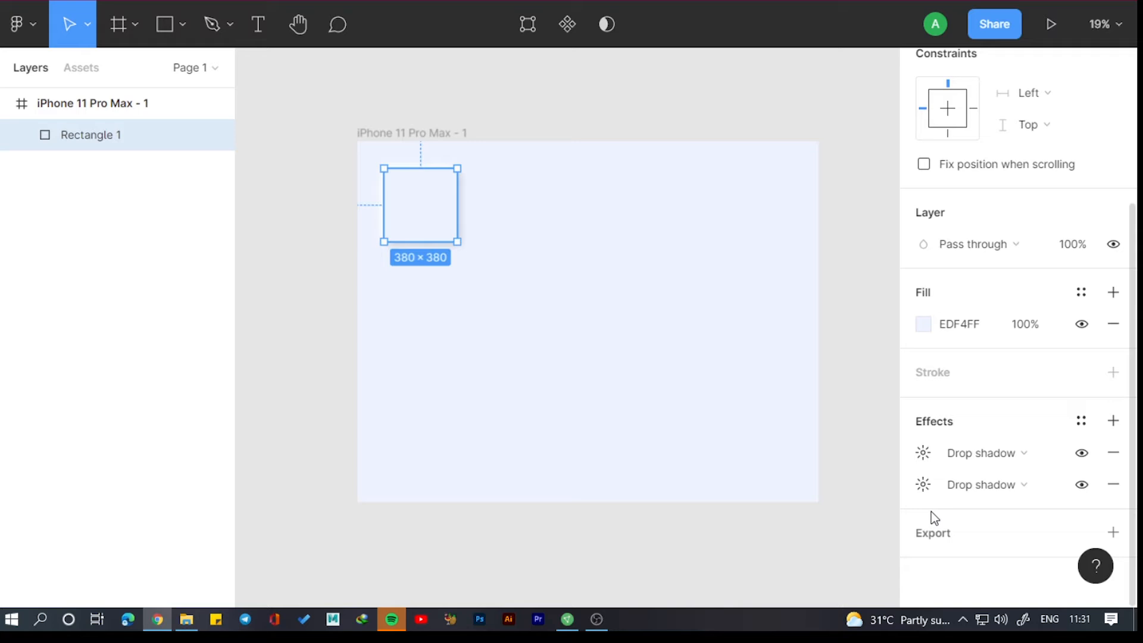
{"action": "left_click", "coordinate": [923, 453]}
{"action": "left_click", "coordinate": [800, 572]}
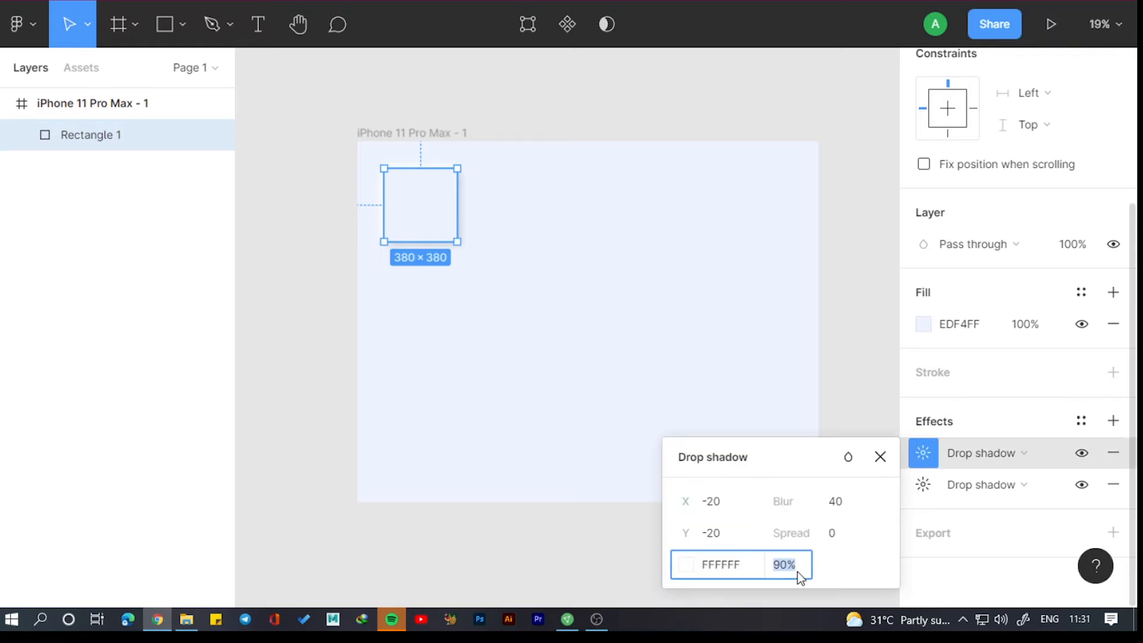
{"action": "key", "text": "Return"}
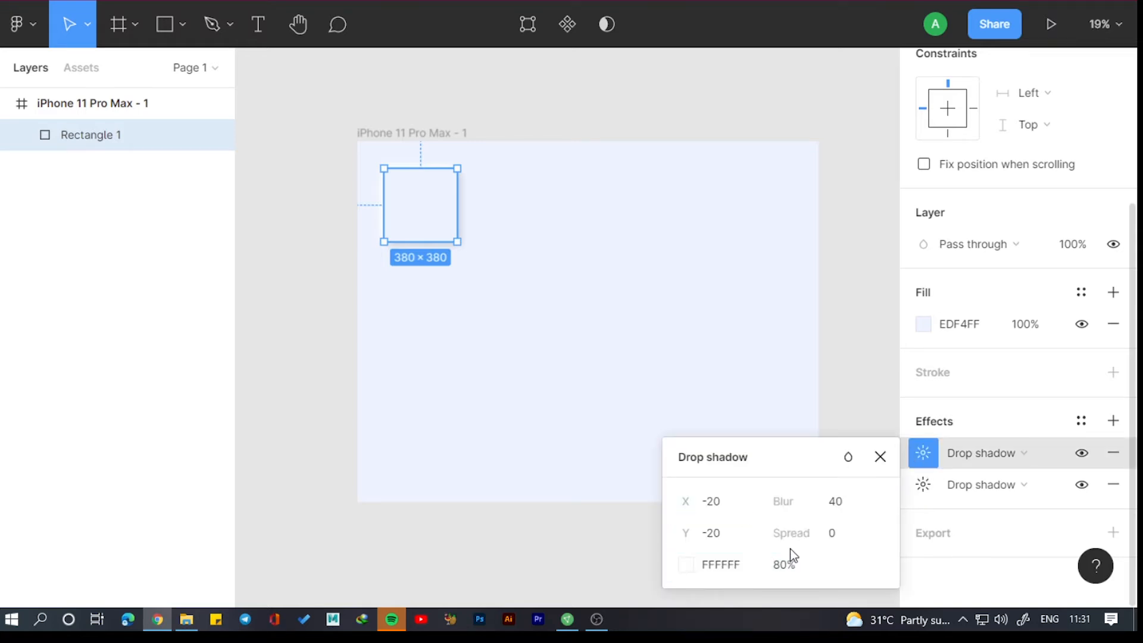
{"action": "left_click", "coordinate": [880, 457]}
{"action": "left_click", "coordinate": [687, 84]}
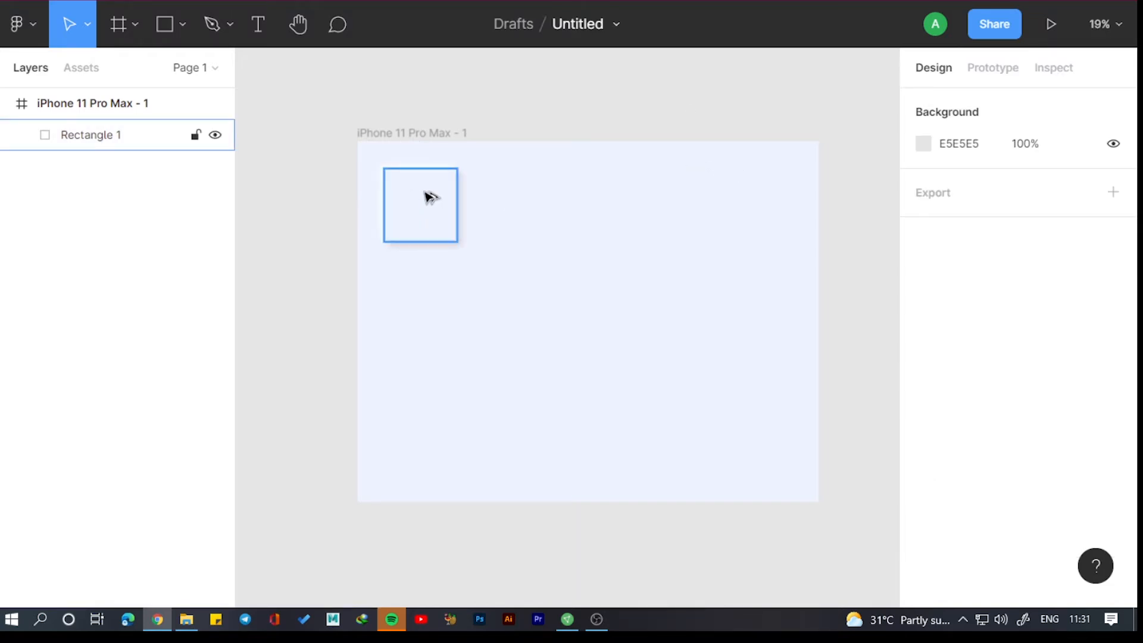
- Place a copy of the square to its right and round its corners with radius 98 and maximum corner smoothing
{"action": "left_click_drag", "start_coordinate": [423, 209], "coordinate": [536, 213]}
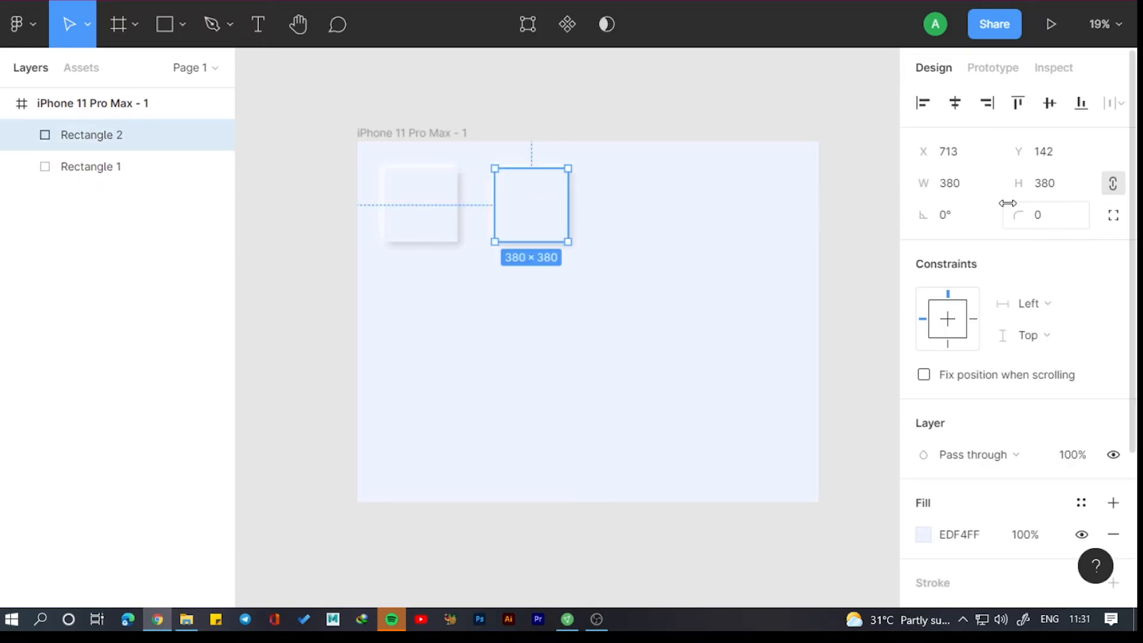
{"action": "left_click_drag", "start_coordinate": [1008, 203], "coordinate": [2, 548]}
{"action": "left_click", "coordinate": [1114, 215]}
{"action": "left_click", "coordinate": [1112, 246]}
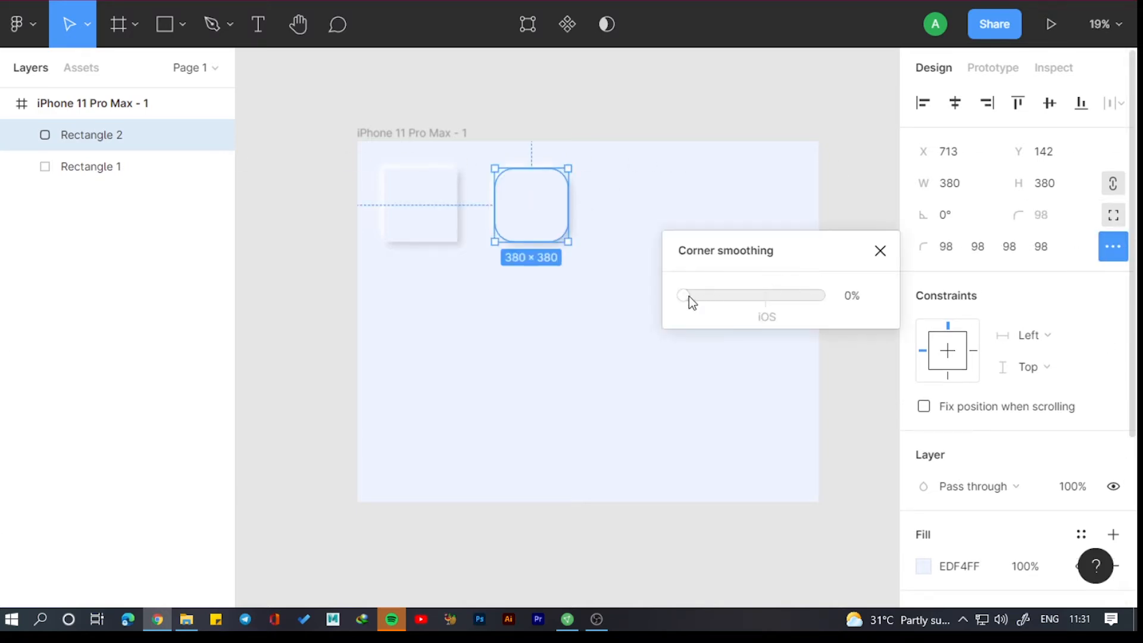
{"action": "left_click_drag", "start_coordinate": [684, 296], "coordinate": [863, 295]}
{"action": "left_click", "coordinate": [880, 250]}
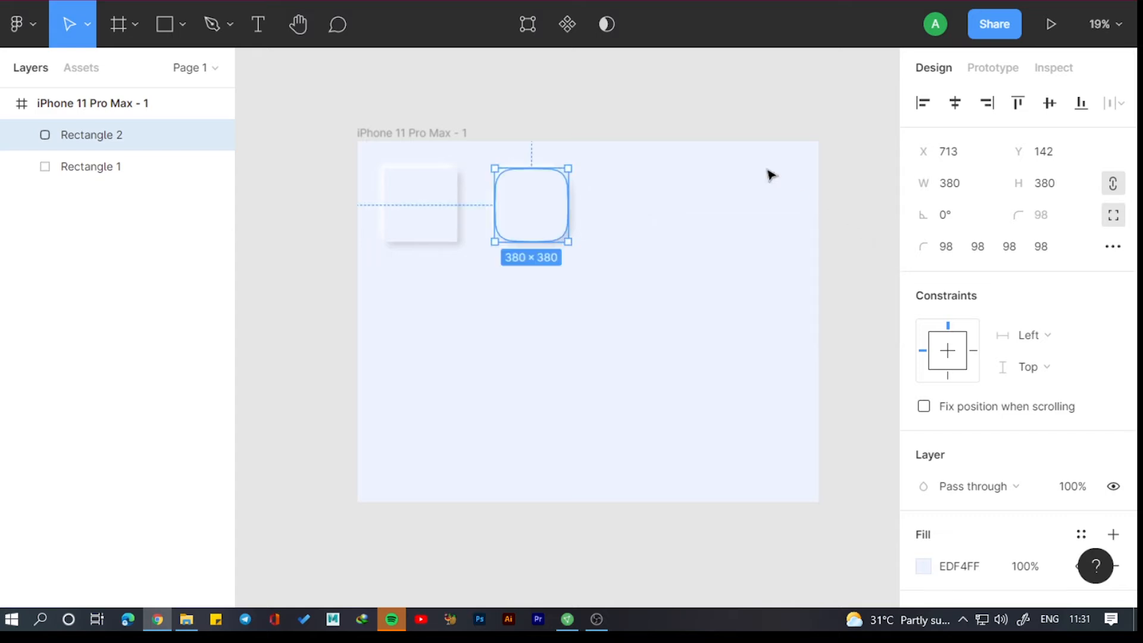
{"action": "left_click", "coordinate": [720, 106]}
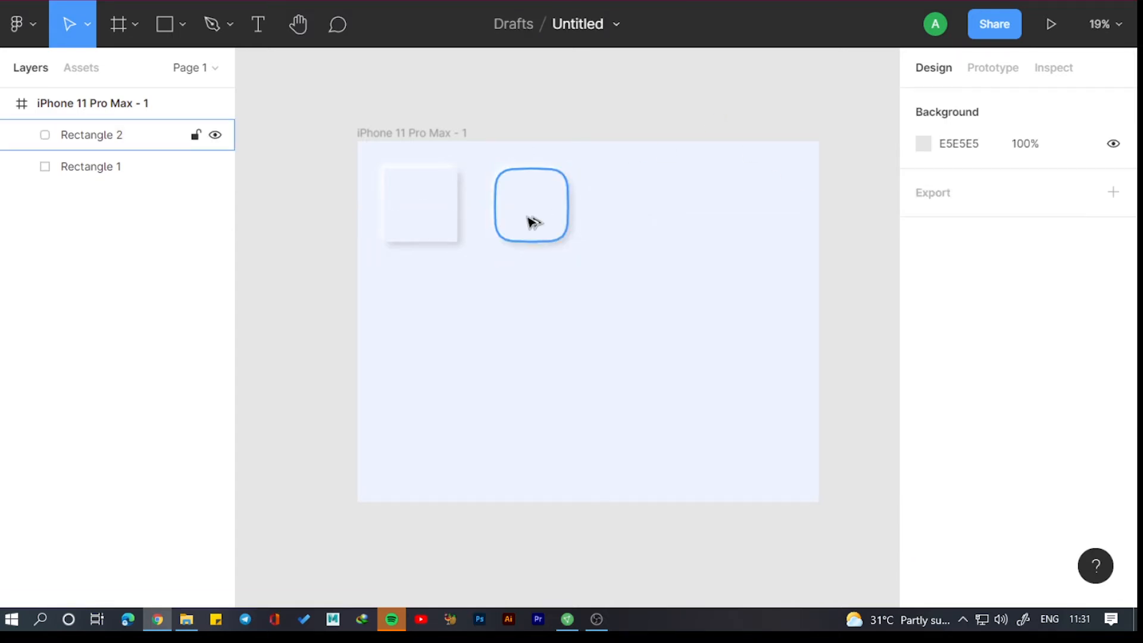
- Place a copy of the rounded square to its right and increase its corner radius to 190 to make a circle
{"action": "left_click_drag", "start_coordinate": [532, 223], "coordinate": [641, 221]}
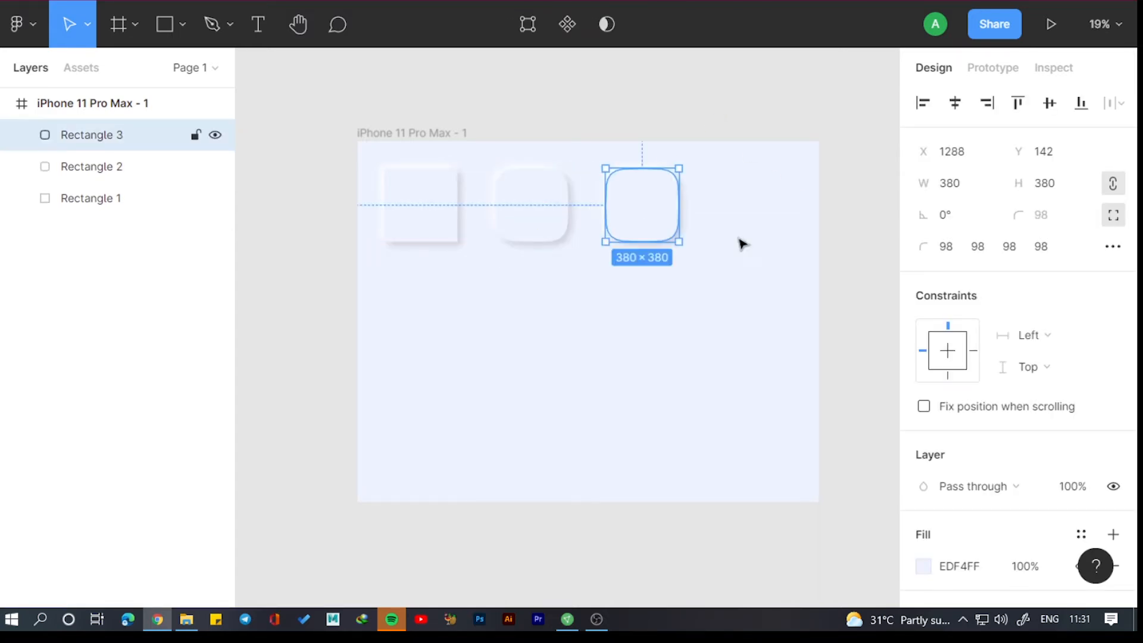
{"action": "left_click", "coordinate": [1112, 216]}
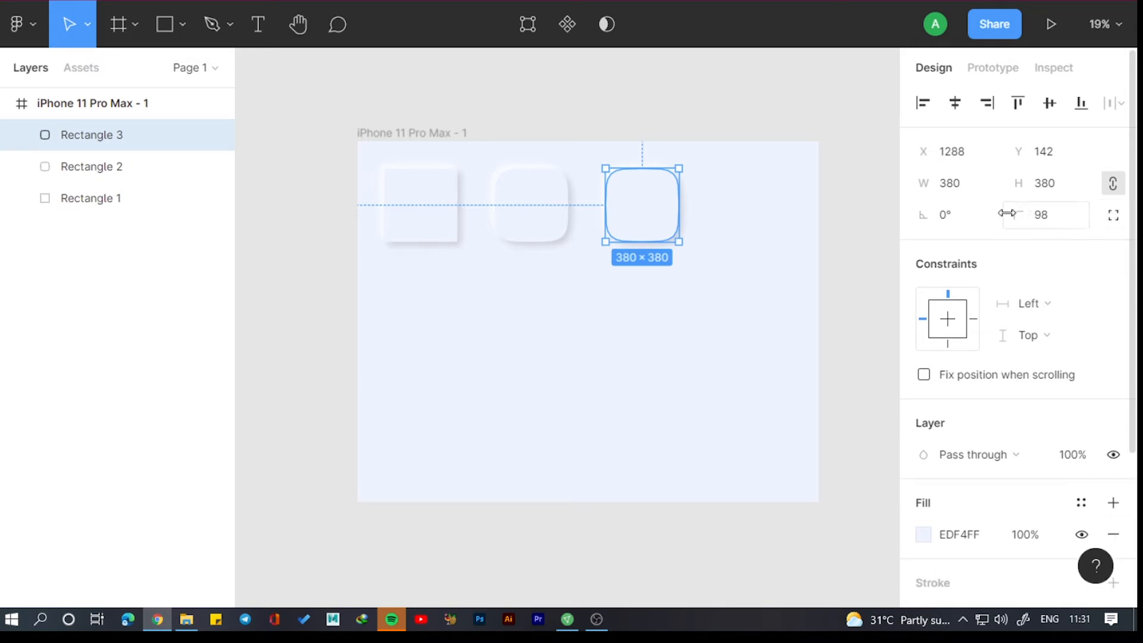
{"action": "key", "text": "shift+2"}
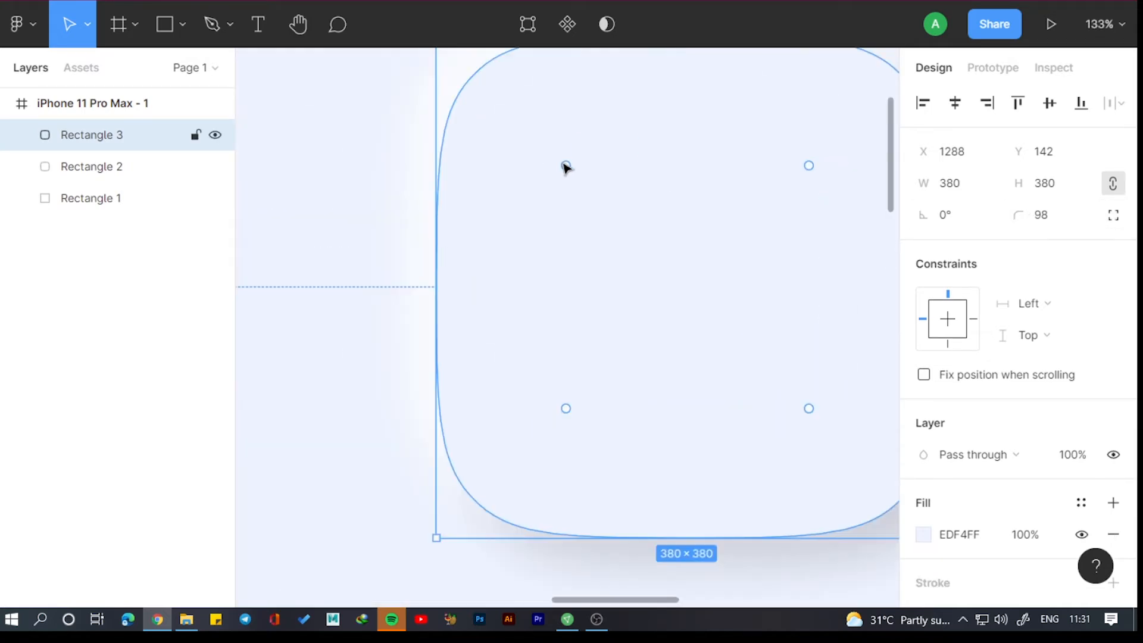
{"action": "double_click", "coordinate": [565, 170]}
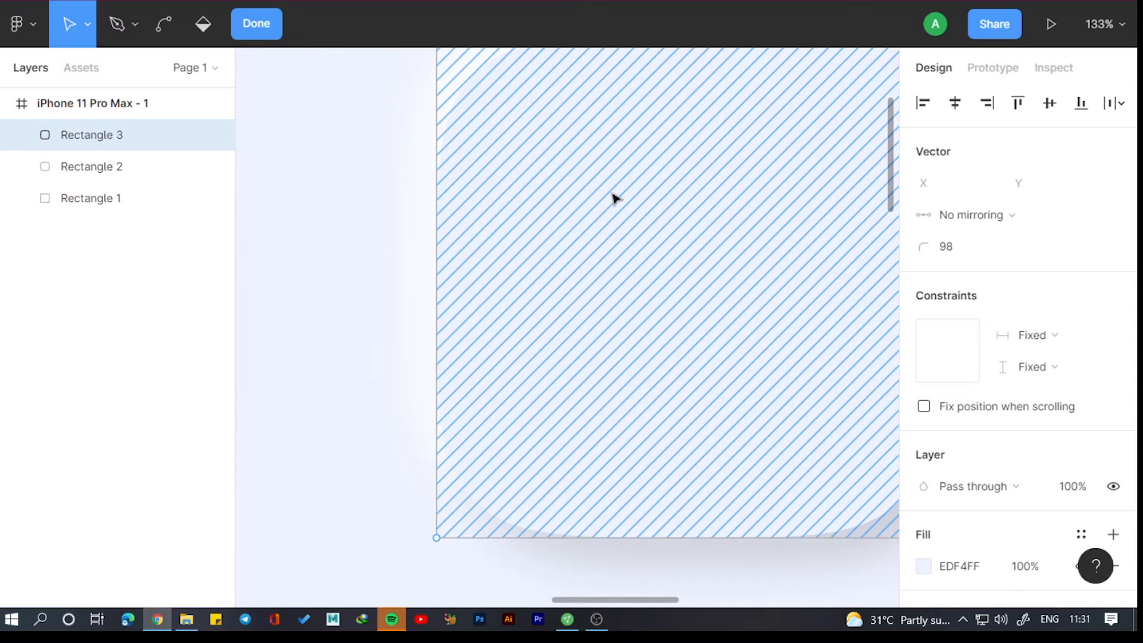
{"action": "key", "text": "Escape"}
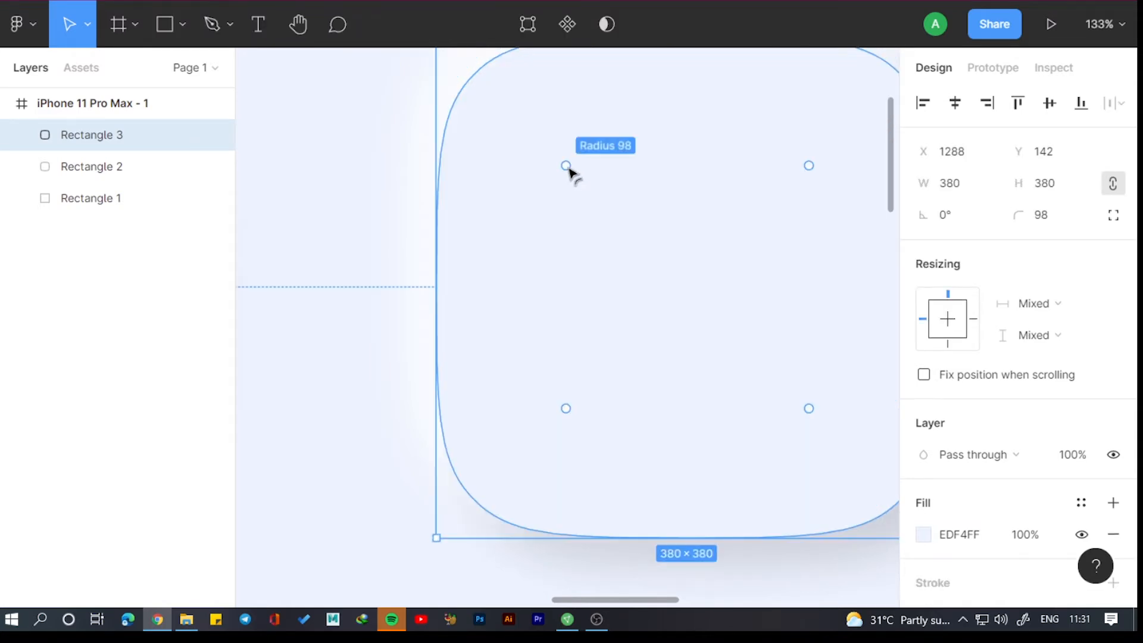
{"action": "left_click_drag", "start_coordinate": [568, 171], "coordinate": [773, 324]}
{"action": "key", "text": "shift+1"}
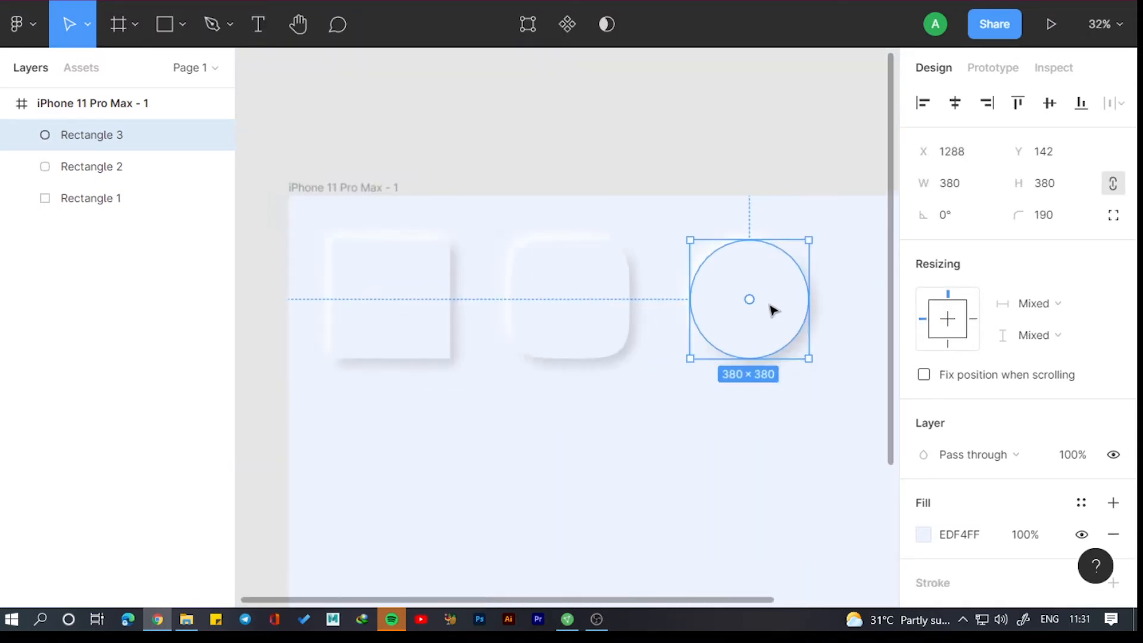
{"action": "scroll", "coordinate": [774, 310], "scroll_direction": "down", "scroll_amount": 3}
{"action": "left_click", "coordinate": [734, 130]}
{"action": "left_click_drag", "start_coordinate": [724, 146], "coordinate": [625, 63]}
- Place a copy of the sharp-cornered square directly below it and change both of its drop shadows to inner shadows
{"action": "left_click", "coordinate": [424, 220]}
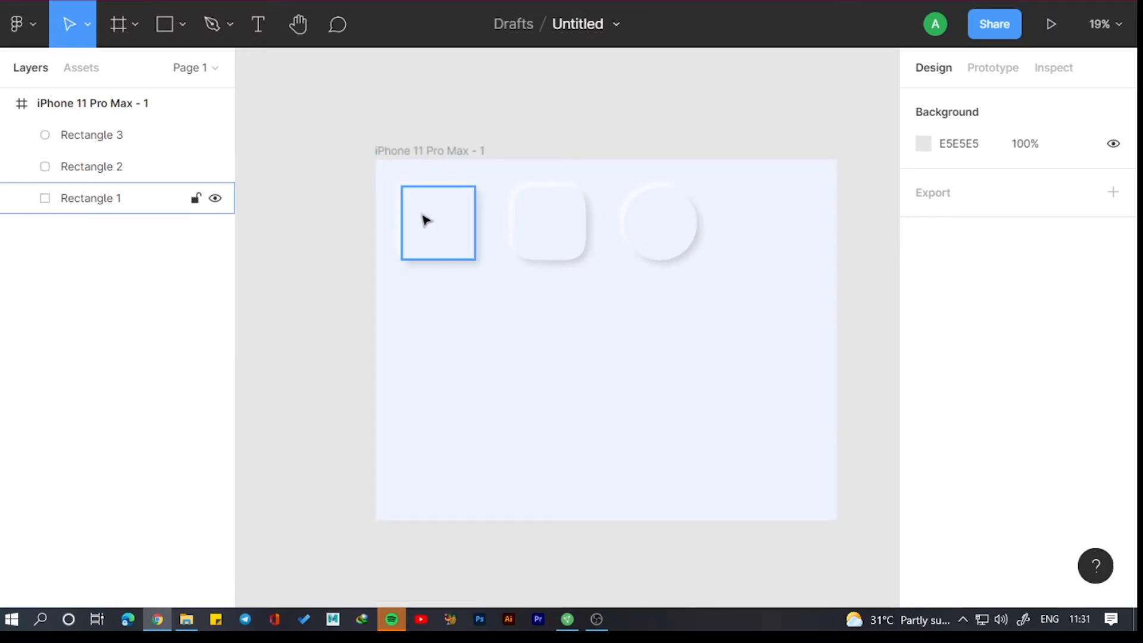
{"action": "left_click_drag", "start_coordinate": [436, 224], "coordinate": [434, 340]}
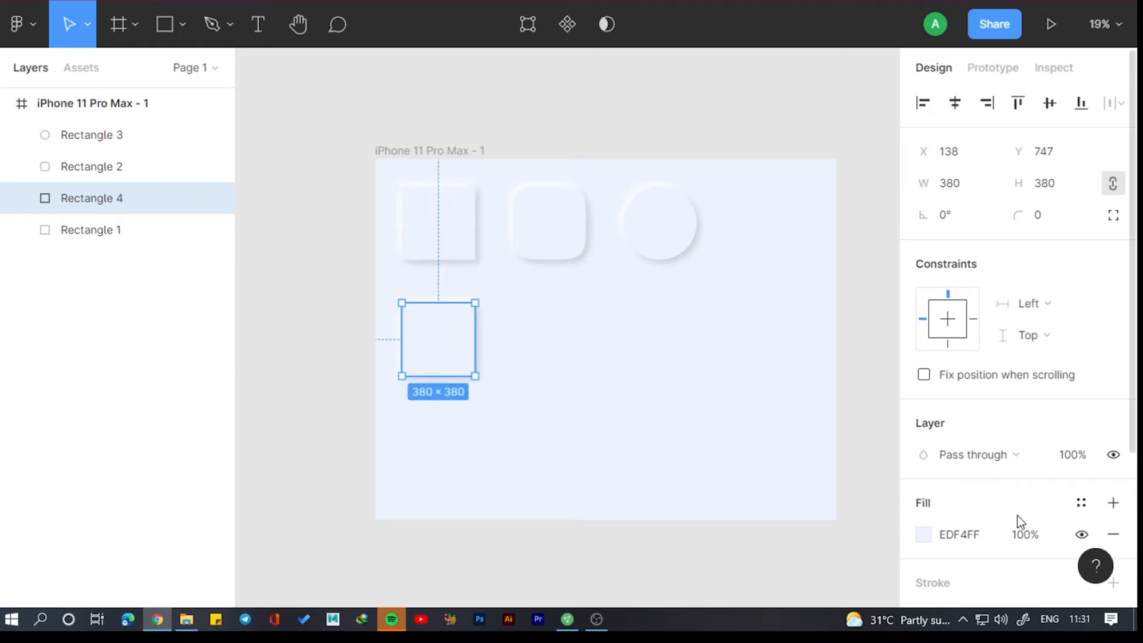
{"action": "scroll", "coordinate": [1012, 470], "scroll_direction": "down", "scroll_amount": 3}
{"action": "left_click", "coordinate": [1037, 456]}
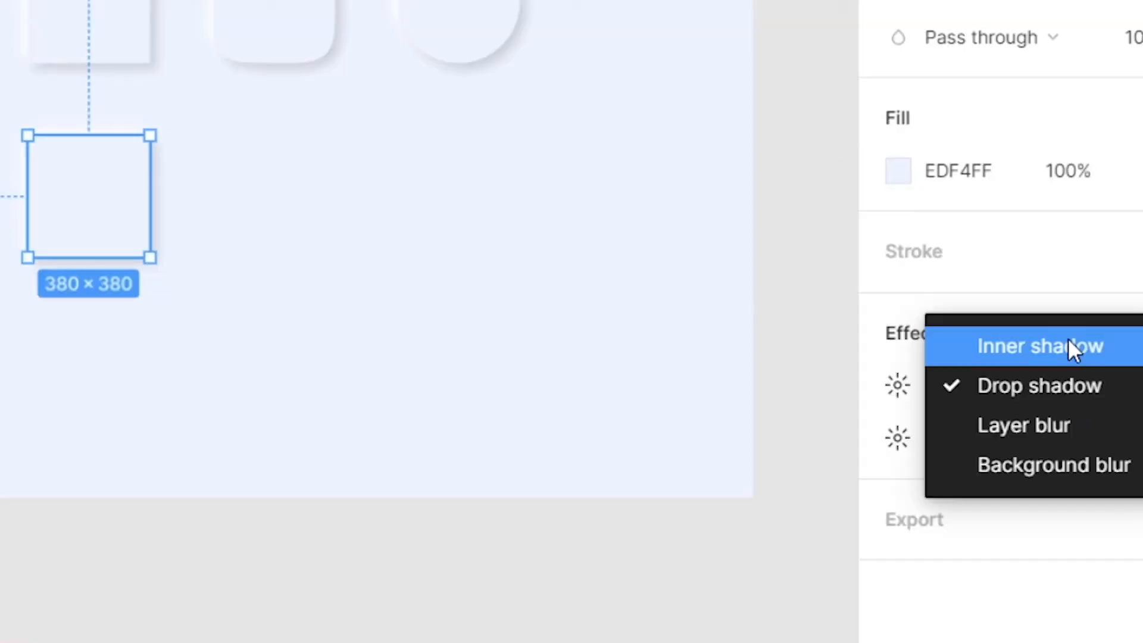
{"action": "left_click", "coordinate": [1068, 347]}
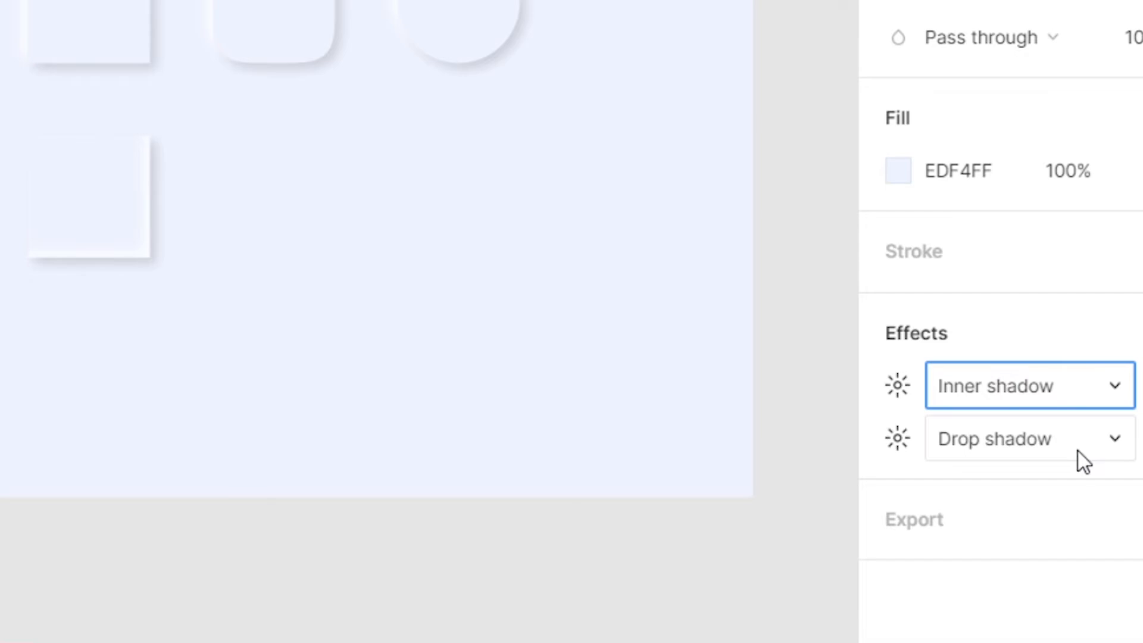
{"action": "left_click", "coordinate": [1077, 451]}
{"action": "left_click", "coordinate": [1066, 399]}
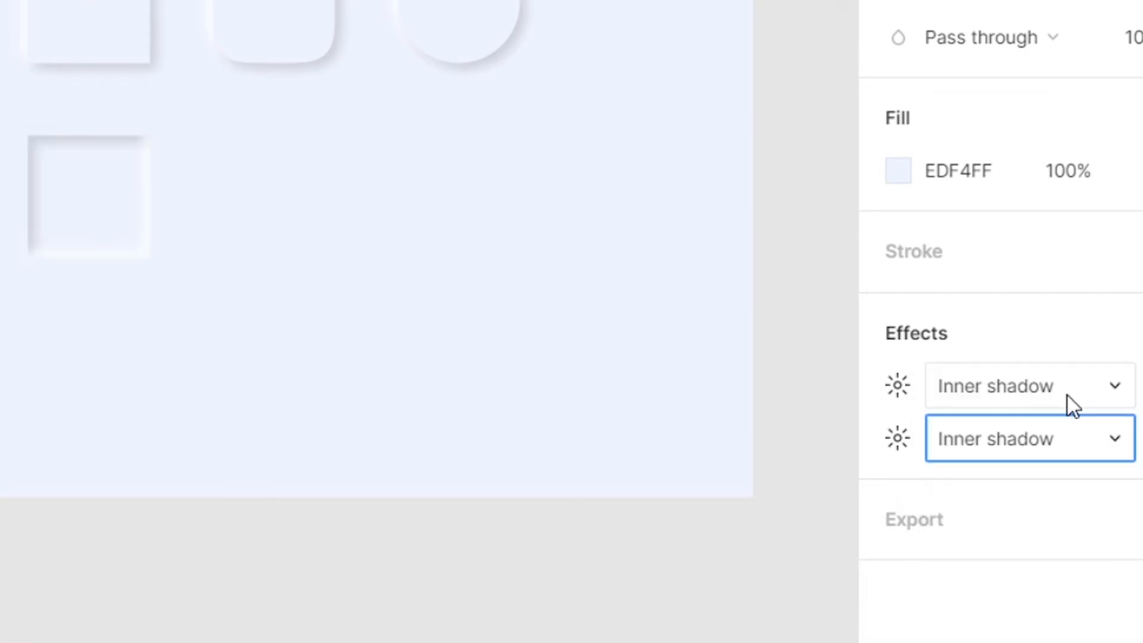
- Set the lower square's black inner shadow to X 10, Y 10 and blur 20
{"action": "left_click", "coordinate": [909, 437]}
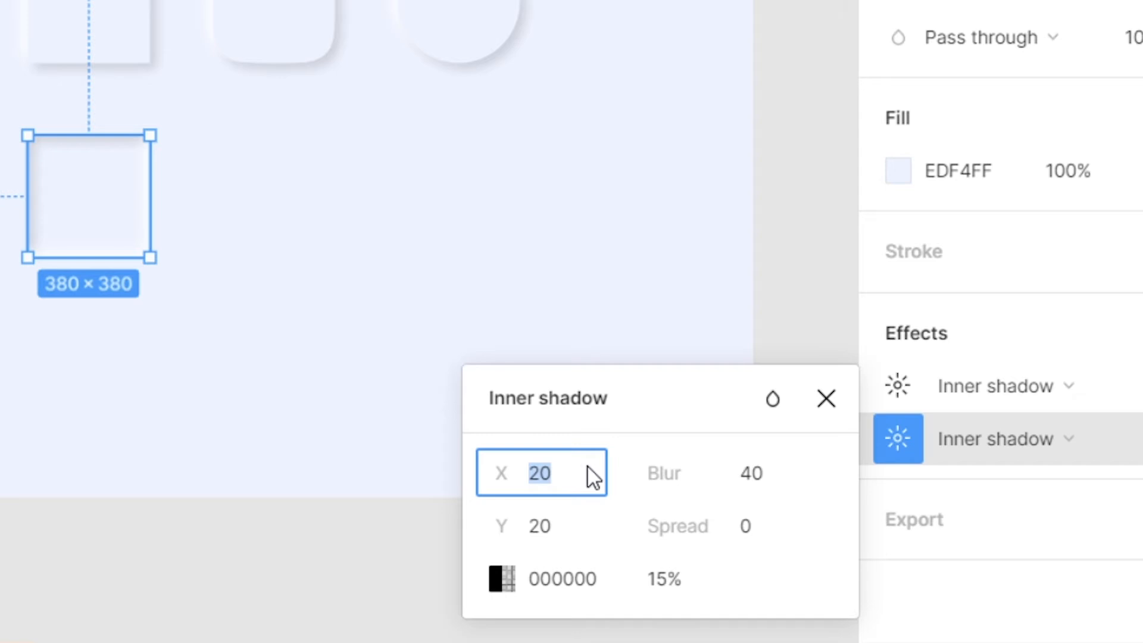
{"action": "type", "text": "10"}
{"action": "left_click", "coordinate": [584, 525]}
{"action": "type", "text": "10"}
{"action": "left_click", "coordinate": [782, 480]}
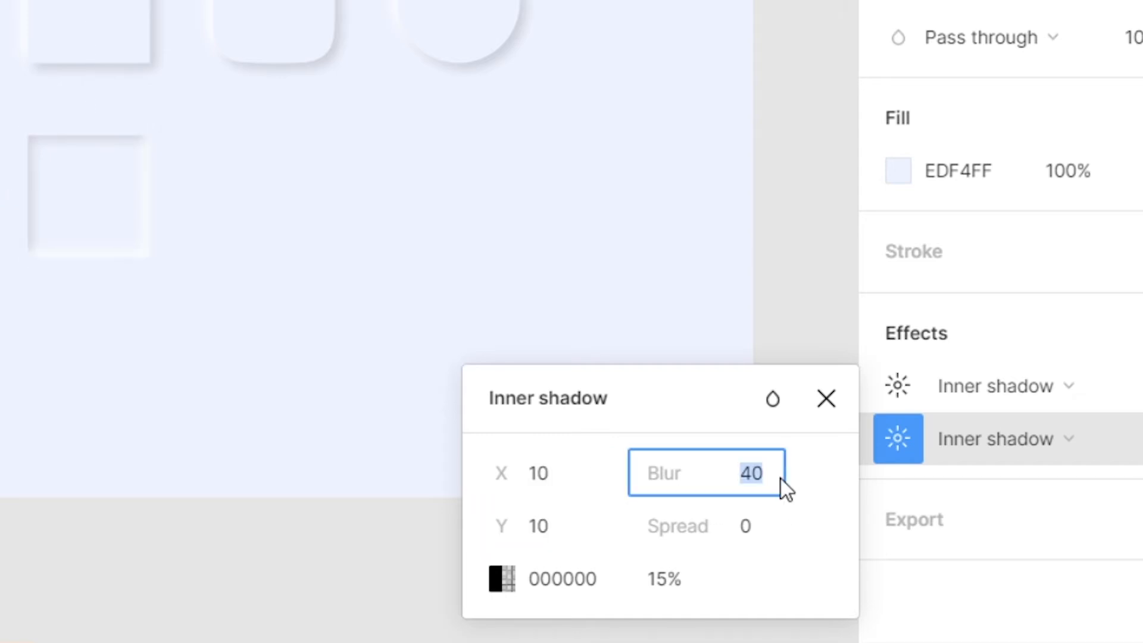
{"action": "type", "text": "20"}
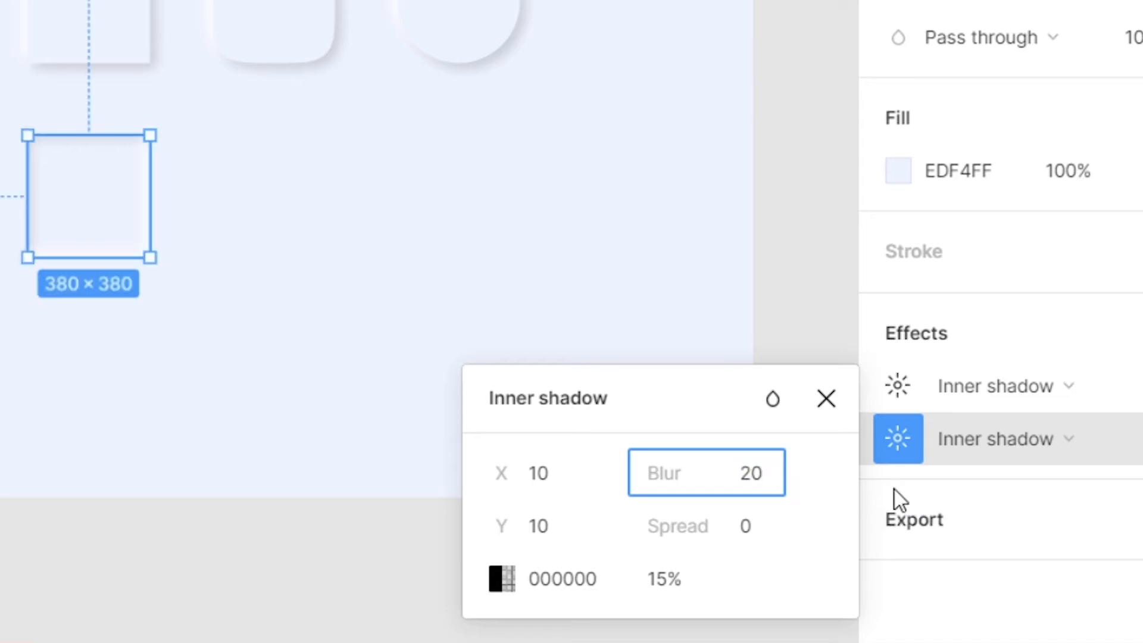
- Set the lower square's white inner shadow to X -10, Y -10 and blur 20
{"action": "left_click", "coordinate": [898, 384]}
{"action": "type", "text": "-10"}
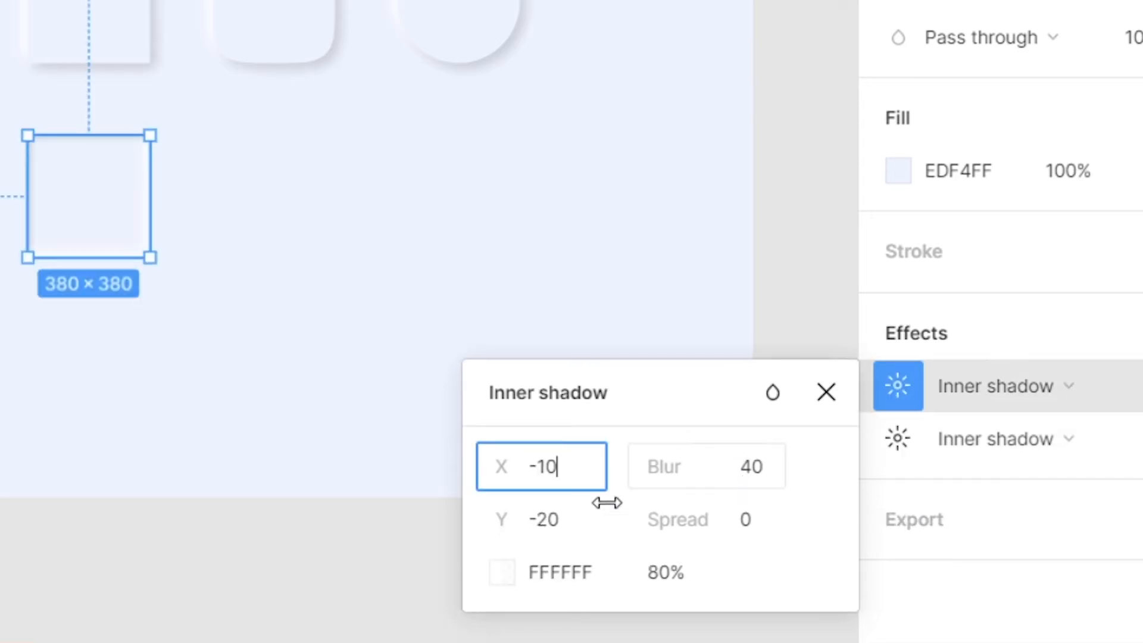
{"action": "left_click", "coordinate": [581, 531]}
{"action": "type", "text": "-1"}
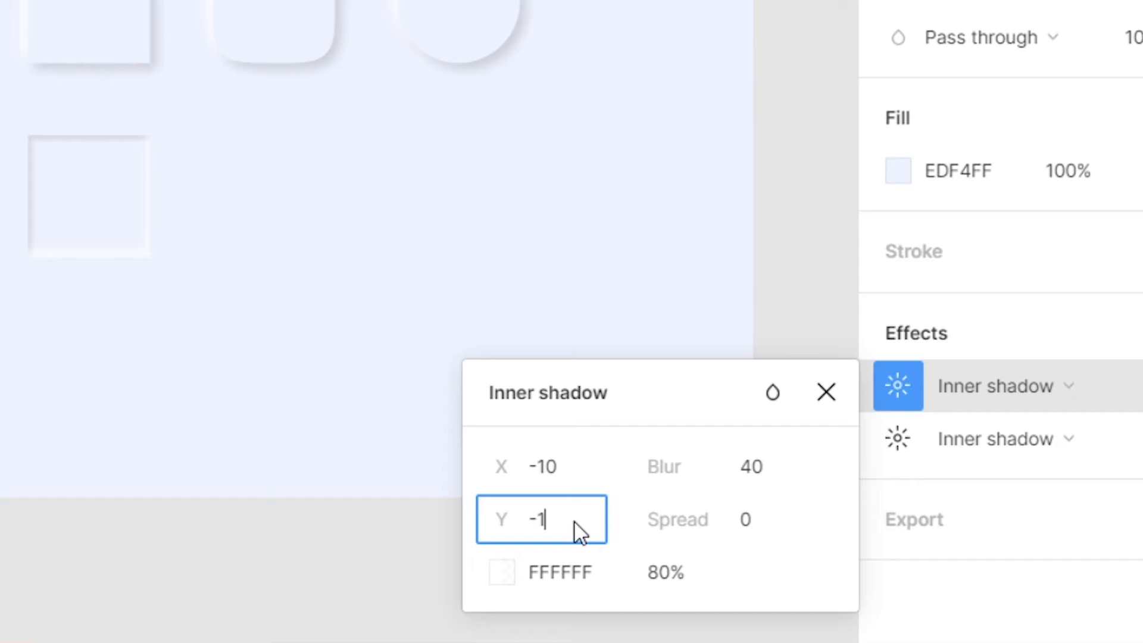
{"action": "type", "text": "0"}
{"action": "left_click", "coordinate": [776, 473]}
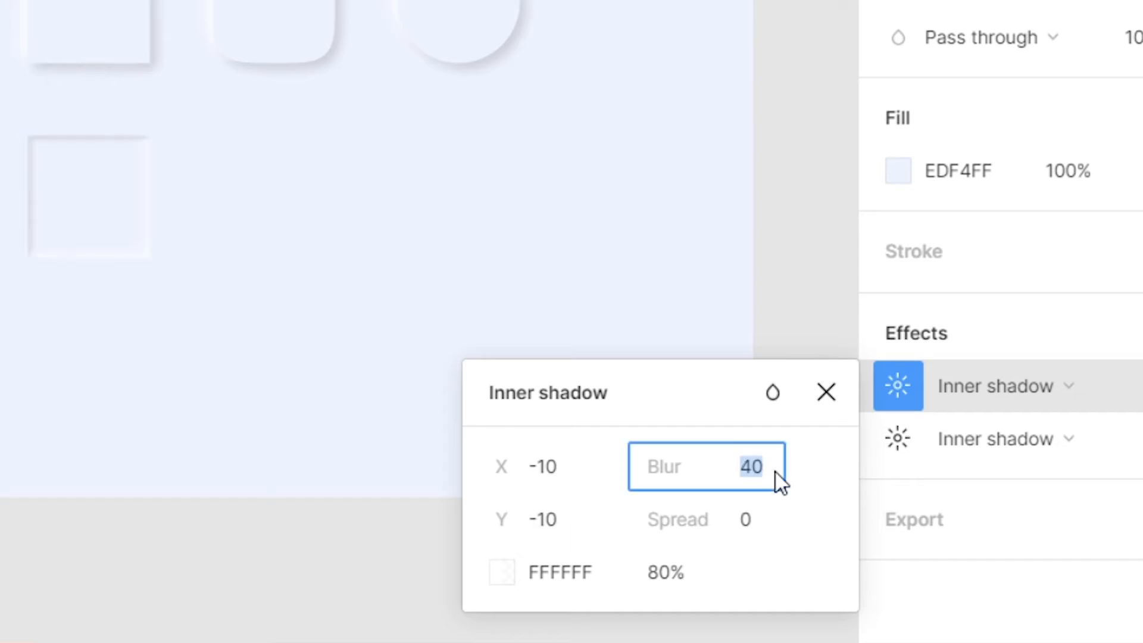
{"action": "type", "text": "20"}
{"action": "key", "text": "Return"}
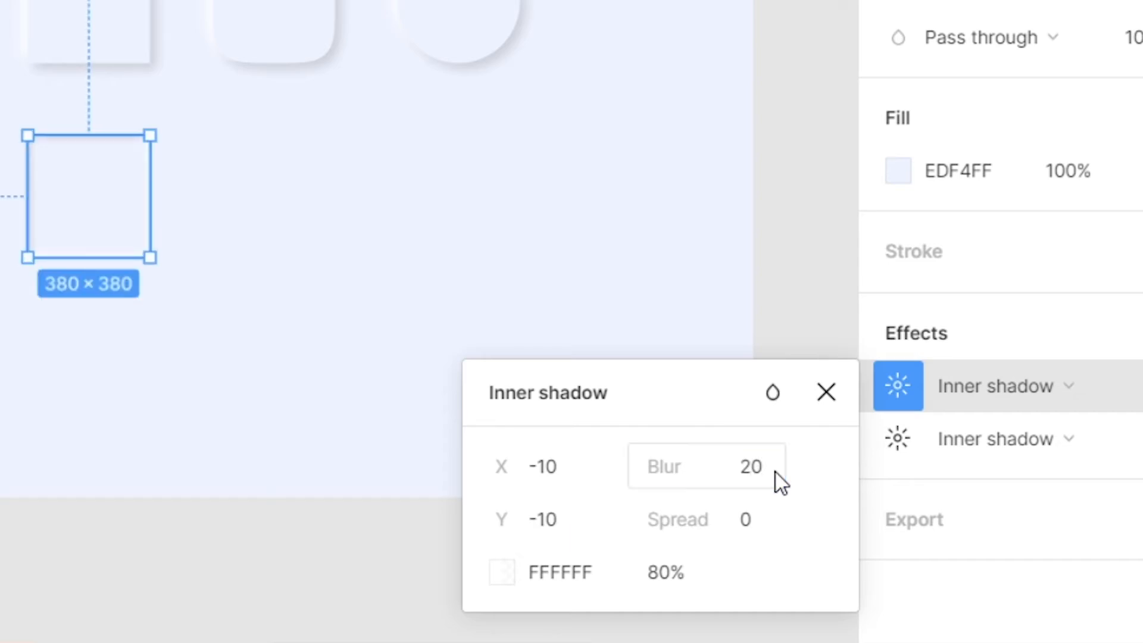
{"action": "left_click", "coordinate": [827, 393]}
{"action": "left_click", "coordinate": [795, 202]}
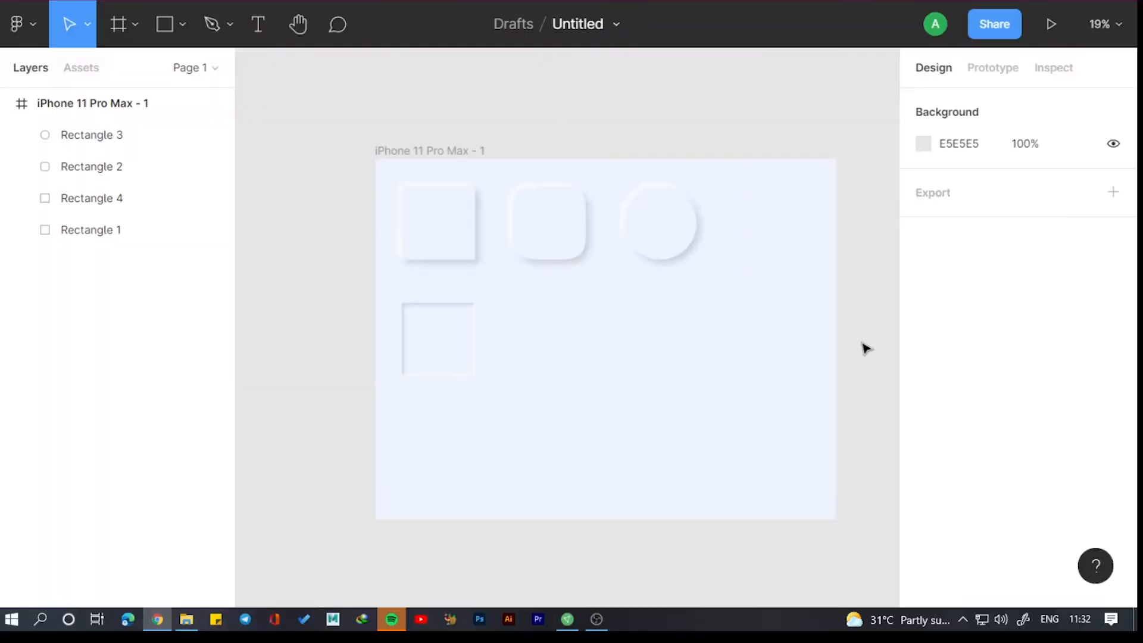
- Raise the opacity of the lower square's black inner shadow to 20%
{"action": "left_click", "coordinate": [116, 215]}
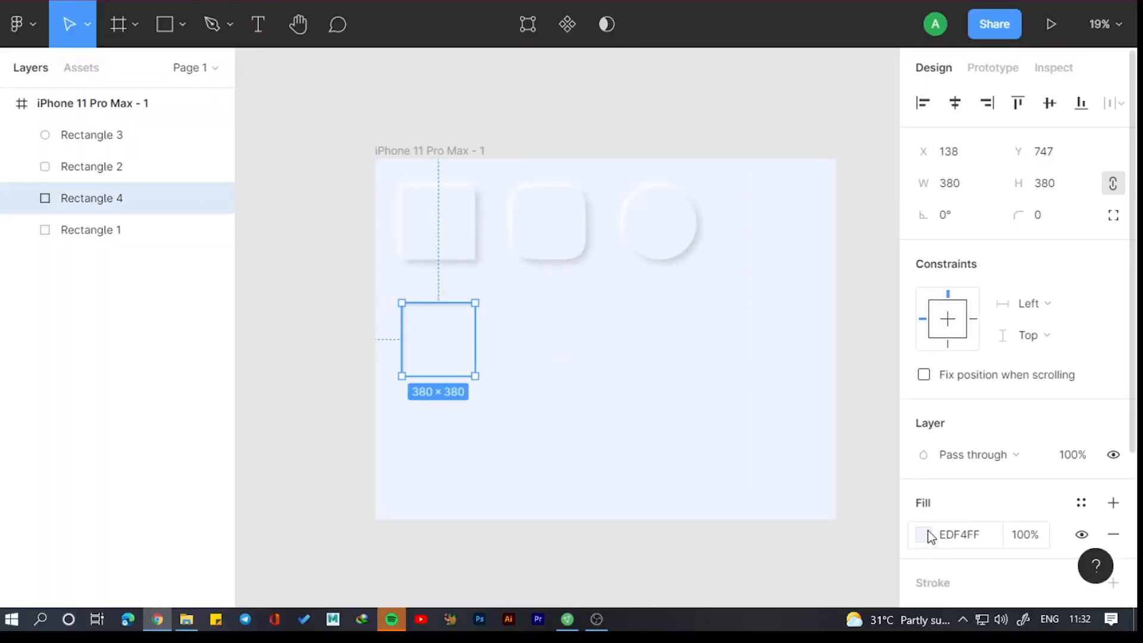
{"action": "scroll", "coordinate": [929, 506], "scroll_direction": "down", "scroll_amount": 3}
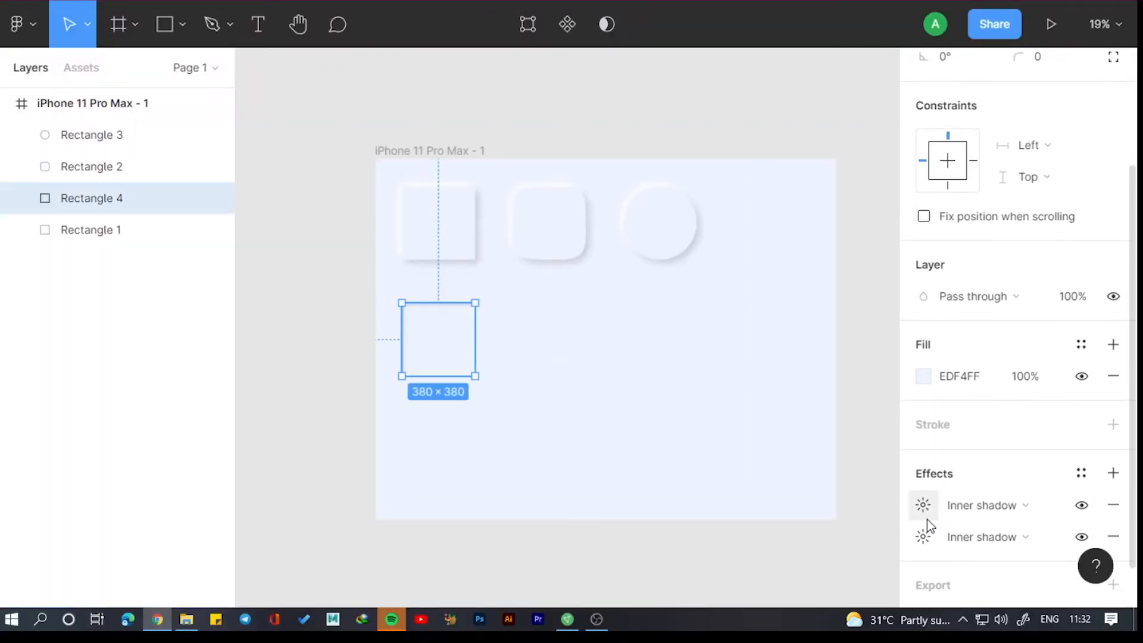
{"action": "left_click", "coordinate": [923, 537]}
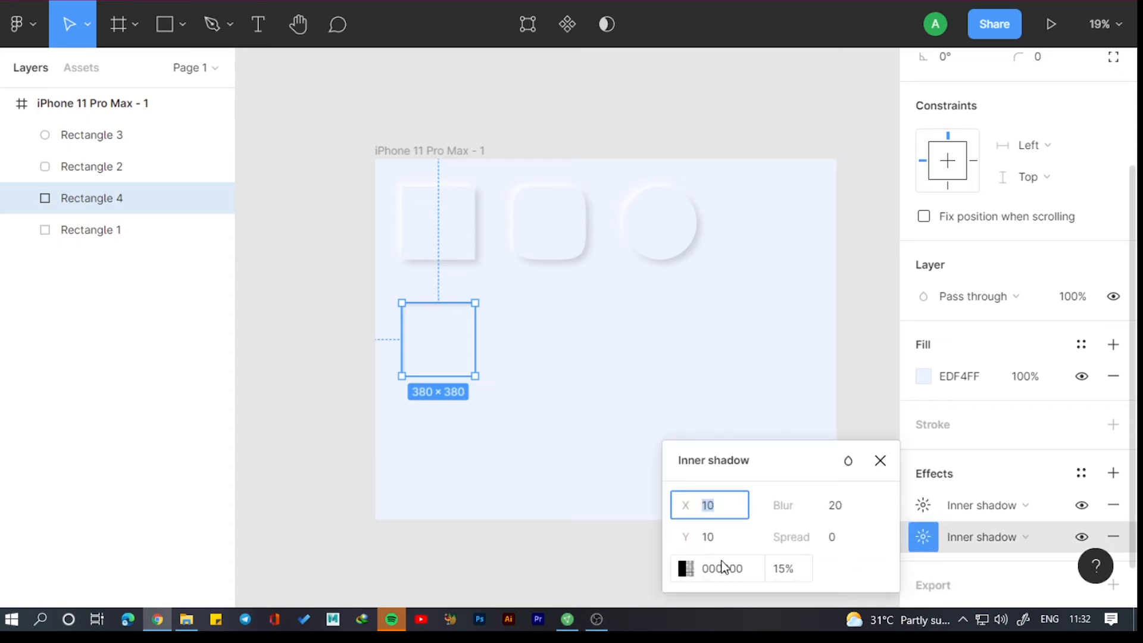
{"action": "left_click", "coordinate": [684, 569]}
{"action": "left_click_drag", "start_coordinate": [503, 403], "coordinate": [507, 407]}
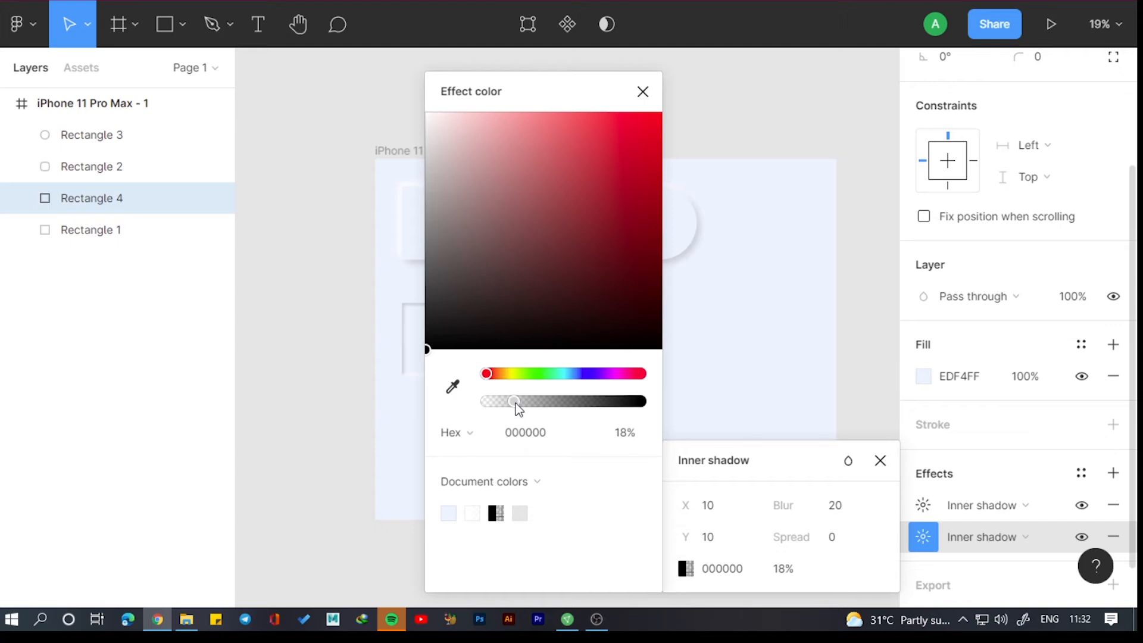
{"action": "left_click_drag", "start_coordinate": [516, 403], "coordinate": [518, 403]}
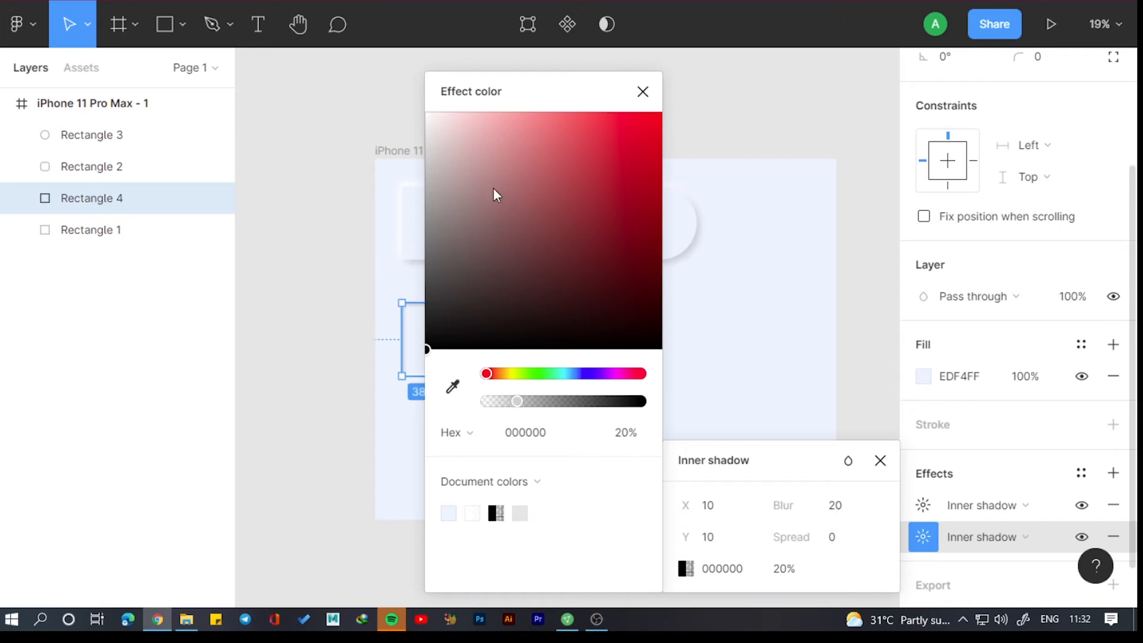
{"action": "left_click", "coordinate": [582, 66]}
{"action": "left_click", "coordinate": [582, 90]}
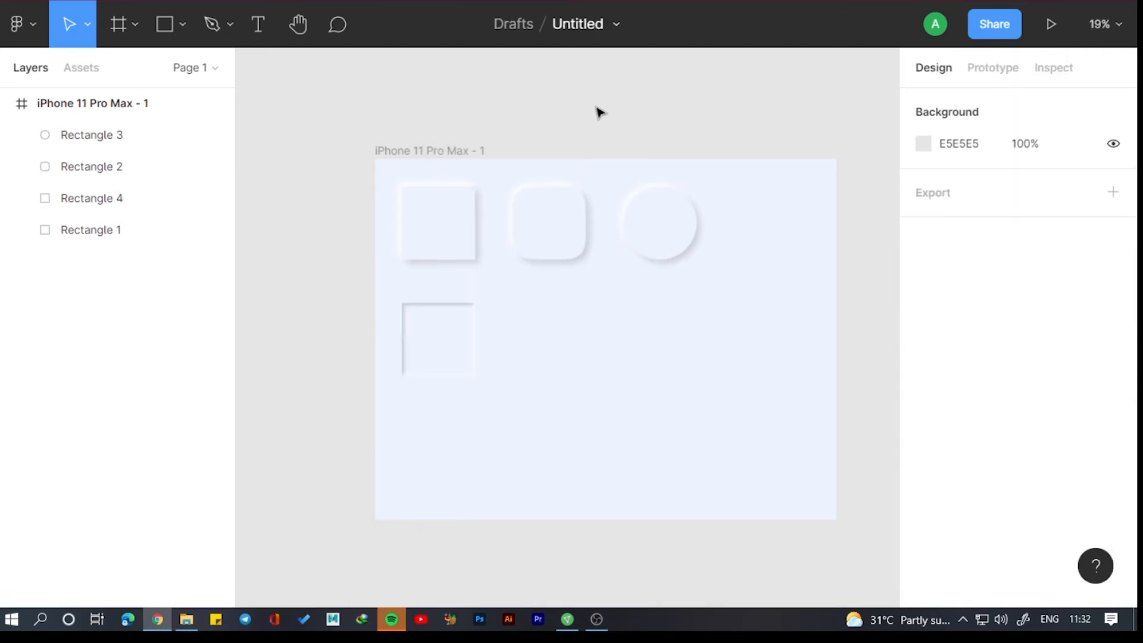
- Place a copy of the inset square to its right and round its corners with radius 94 and 100% corner smoothing
{"action": "left_click", "coordinate": [413, 360]}
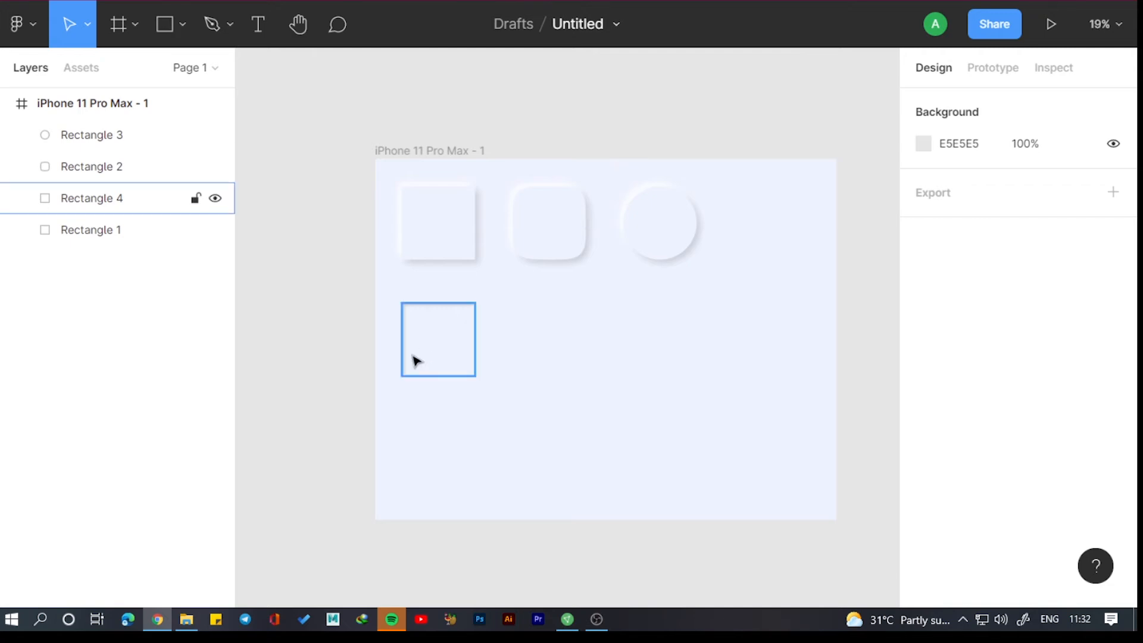
{"action": "left_click_drag", "start_coordinate": [429, 349], "coordinate": [541, 337]}
{"action": "scroll", "coordinate": [538, 334], "scroll_direction": "up", "scroll_amount": 5}
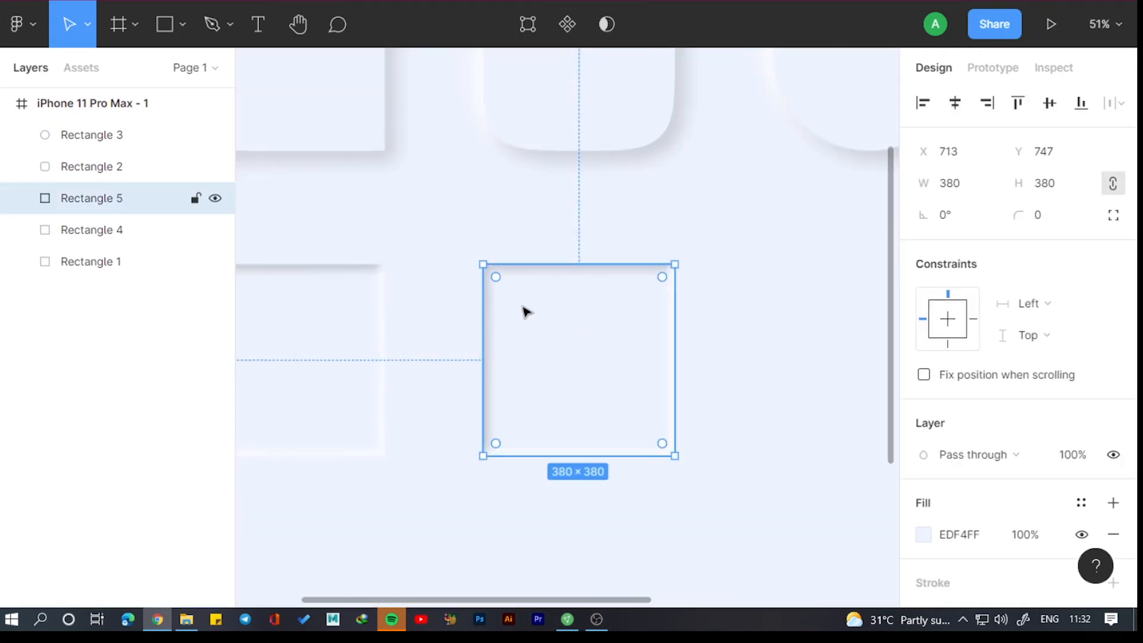
{"action": "left_click_drag", "start_coordinate": [497, 278], "coordinate": [531, 312]}
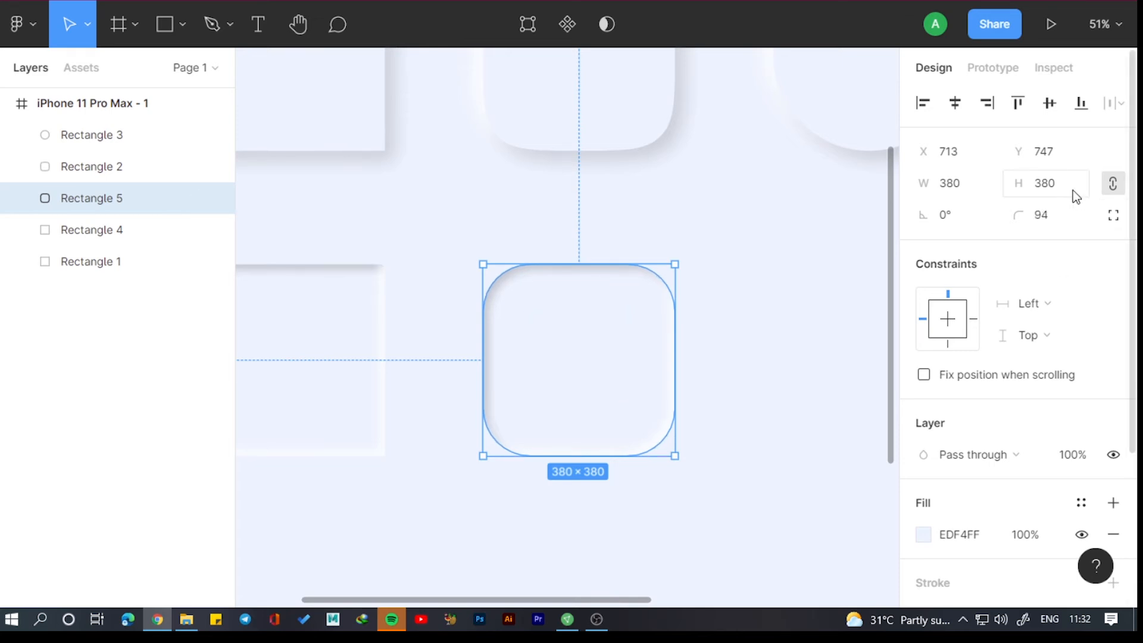
{"action": "left_click", "coordinate": [1113, 215]}
{"action": "left_click", "coordinate": [1114, 246]}
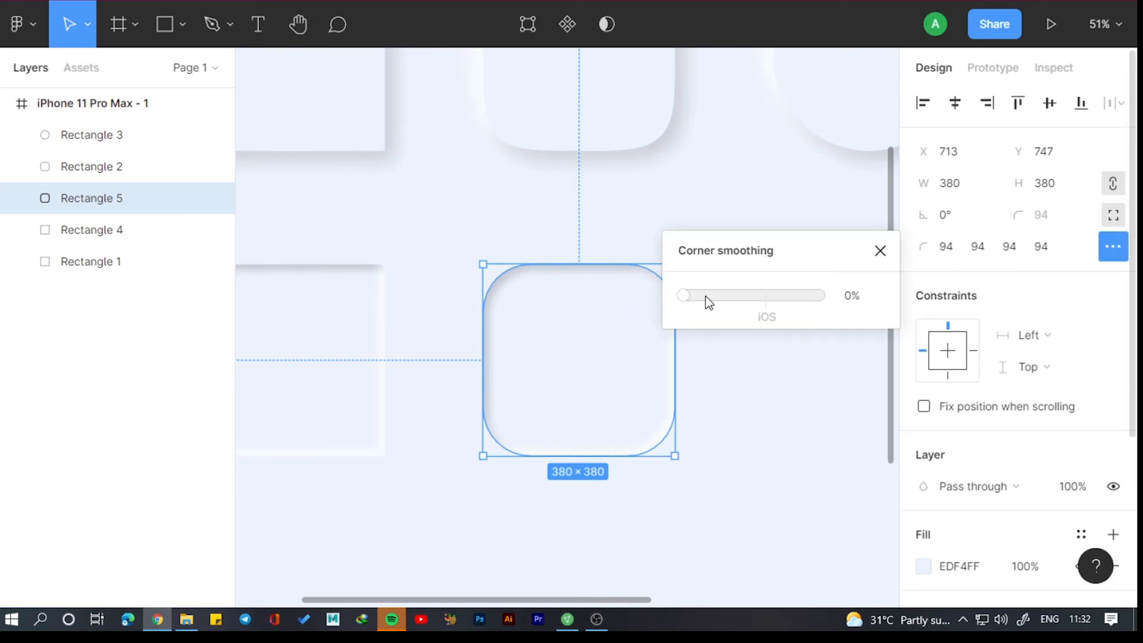
{"action": "left_click_drag", "start_coordinate": [706, 296], "coordinate": [945, 303]}
{"action": "left_click", "coordinate": [880, 251]}
{"action": "left_click", "coordinate": [676, 223]}
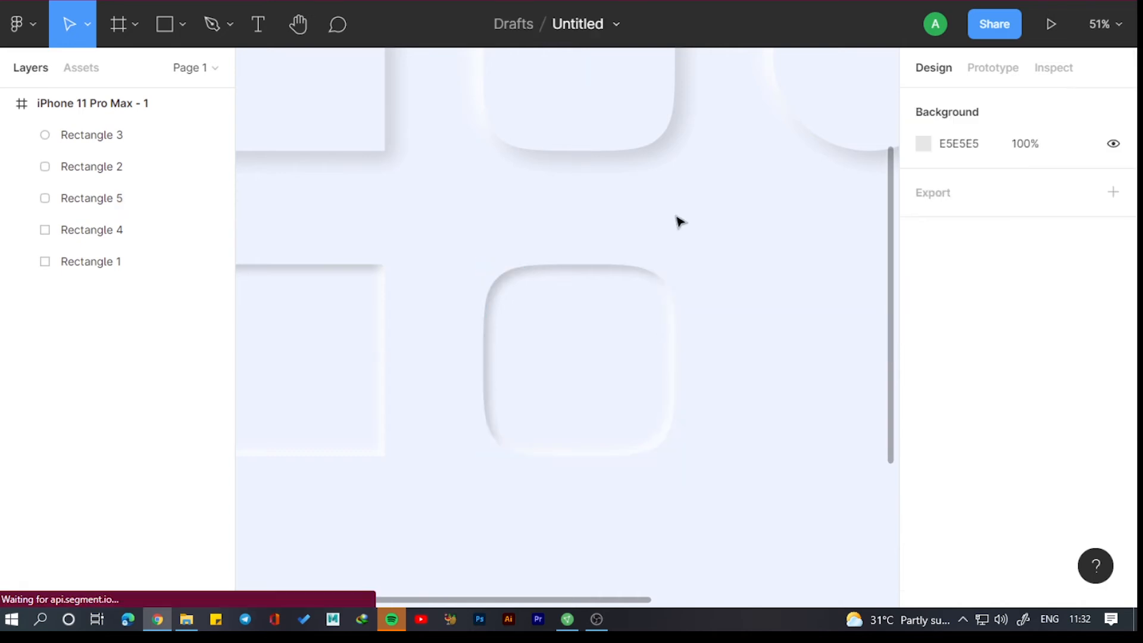
- Place a copy of the inset rounded square to its right and increase its corner radius until it forms a full circle
{"action": "scroll", "coordinate": [691, 213], "scroll_direction": "down", "scroll_amount": 5}
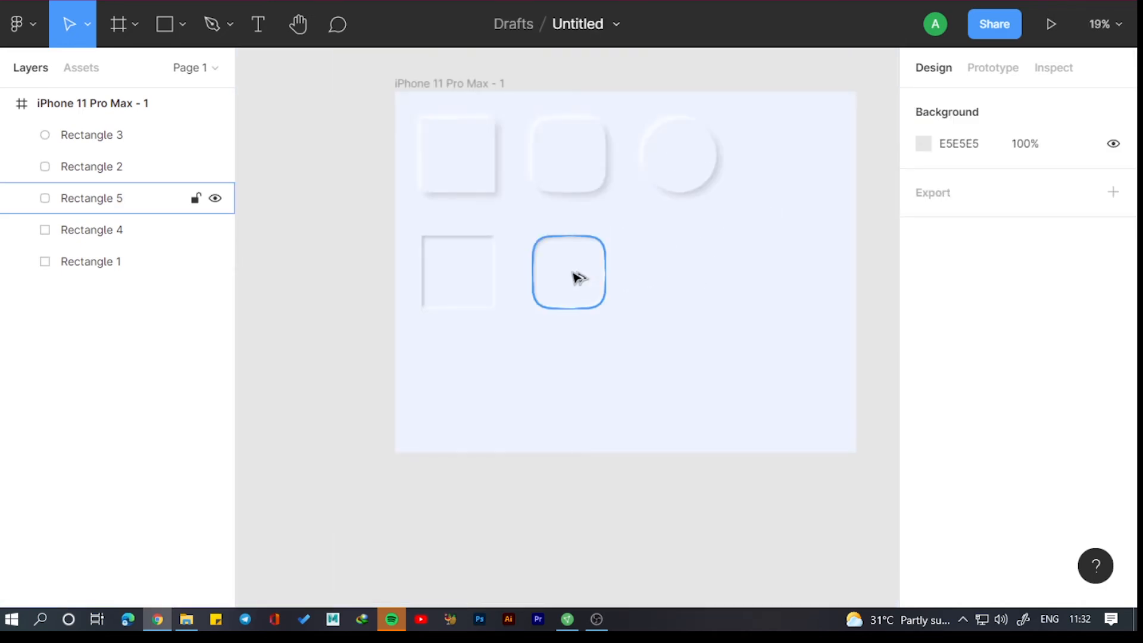
{"action": "left_click_drag", "start_coordinate": [575, 277], "coordinate": [688, 276]}
{"action": "left_click", "coordinate": [1112, 246]}
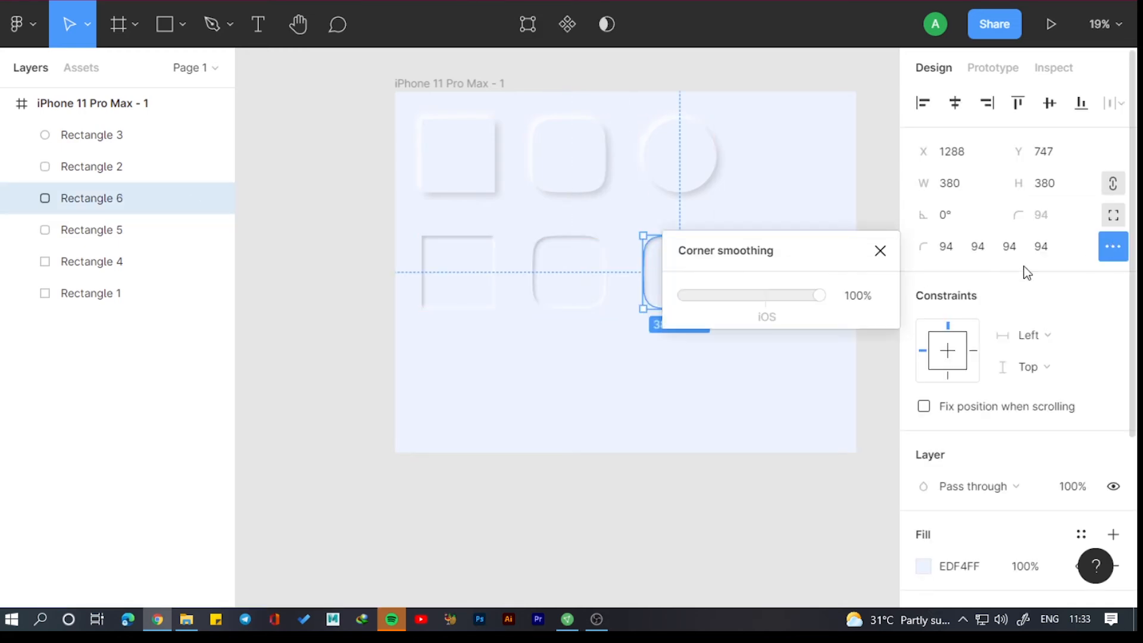
{"action": "left_click", "coordinate": [1107, 250]}
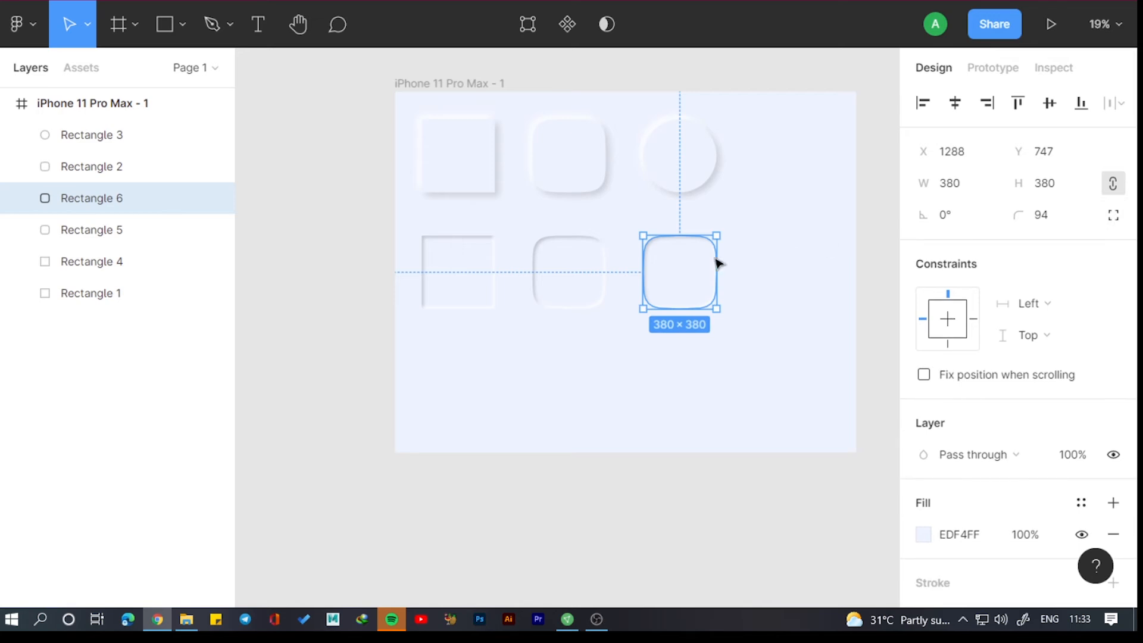
{"action": "scroll", "coordinate": [704, 263], "scroll_direction": "up", "scroll_amount": 5}
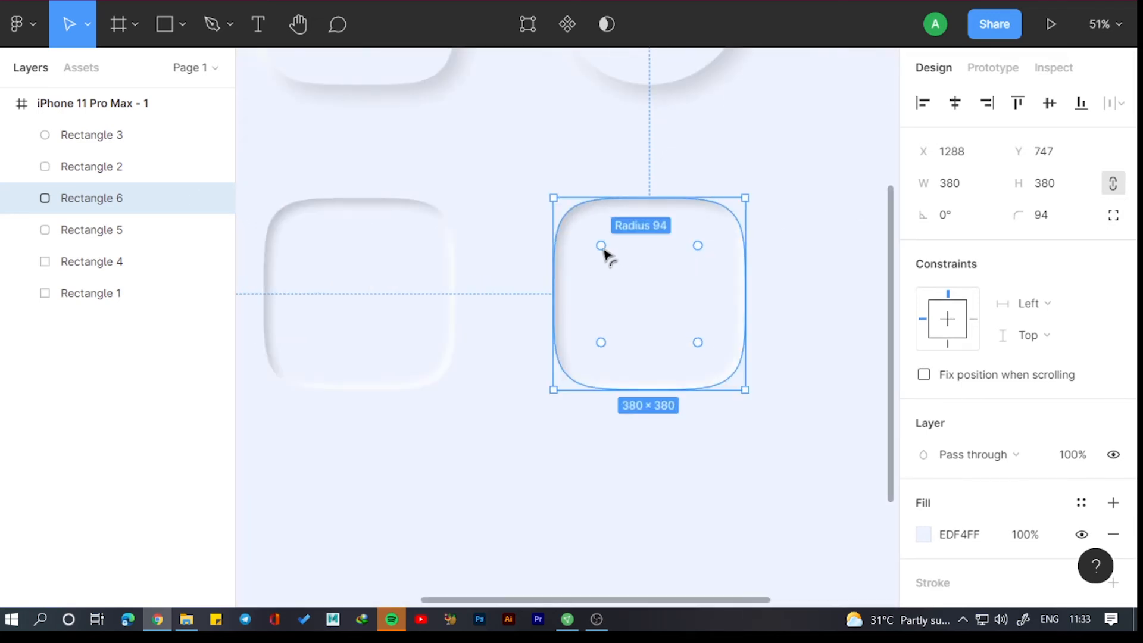
{"action": "left_click_drag", "start_coordinate": [601, 245], "coordinate": [661, 315]}
{"action": "left_click", "coordinate": [748, 133]}
{"action": "scroll", "coordinate": [749, 131], "scroll_direction": "down", "scroll_amount": 2}
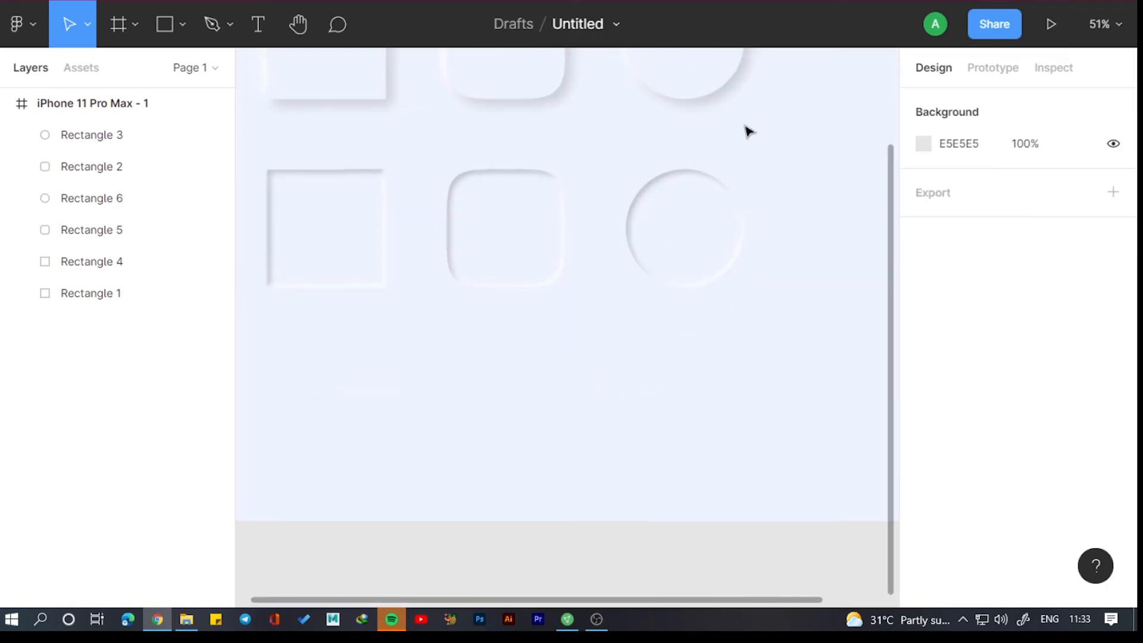
- Place a copy of the inset square directly below it to start a third row
{"action": "scroll", "coordinate": [748, 131], "scroll_direction": "down", "scroll_amount": 5}
{"action": "left_click_drag", "start_coordinate": [552, 403], "coordinate": [481, 475]}
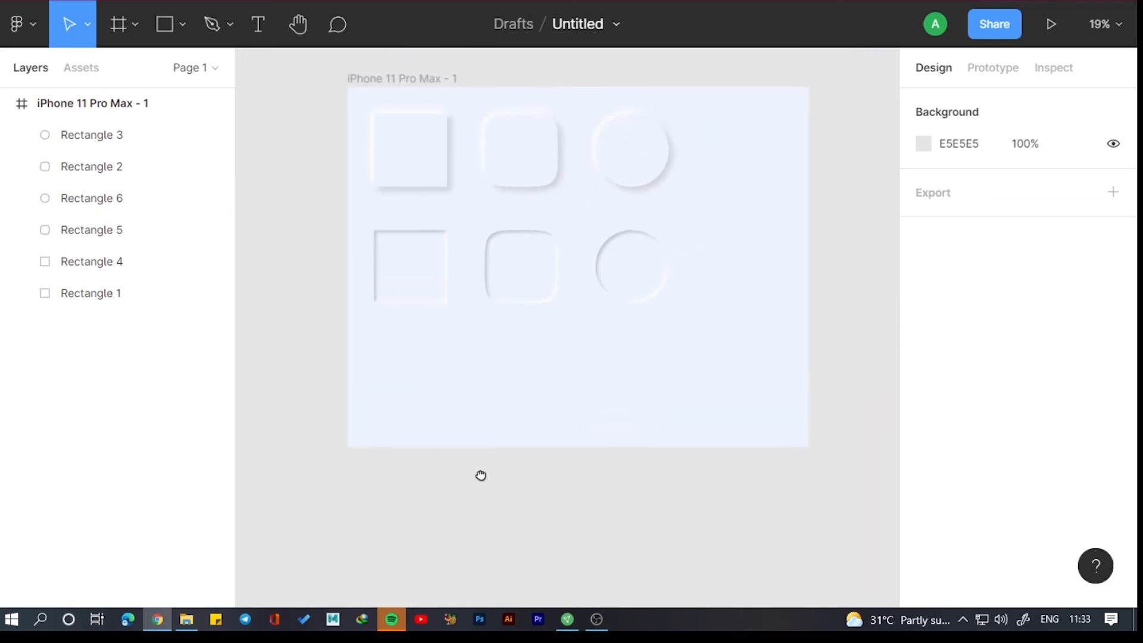
{"action": "scroll", "coordinate": [486, 481], "scroll_direction": "down", "scroll_amount": 2}
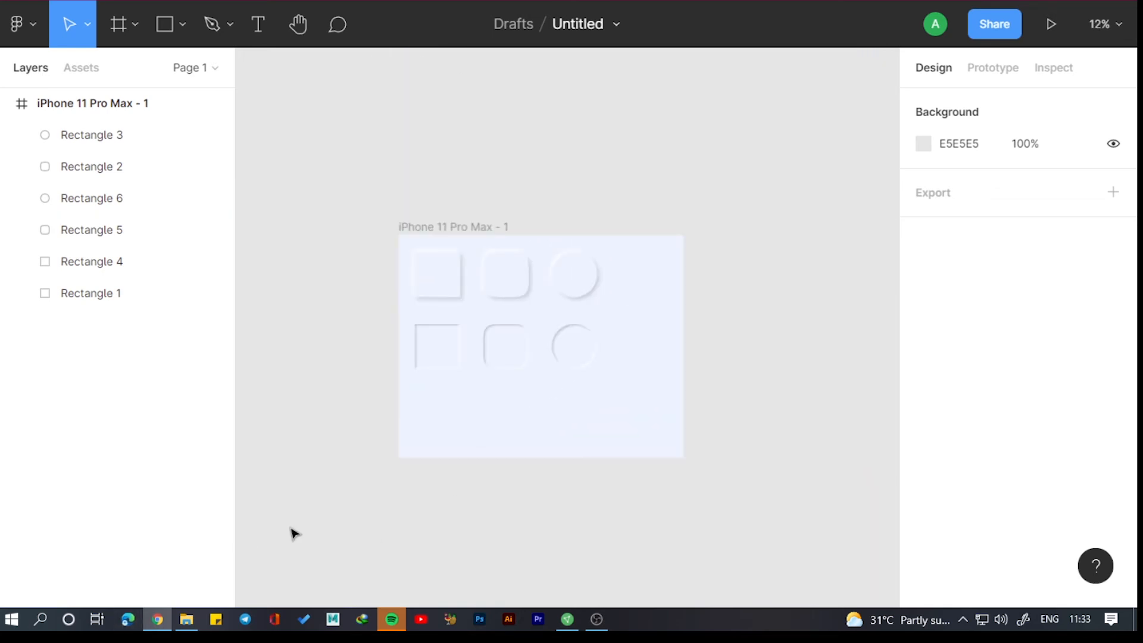
{"action": "scroll", "coordinate": [432, 429], "scroll_direction": "up", "scroll_amount": 2}
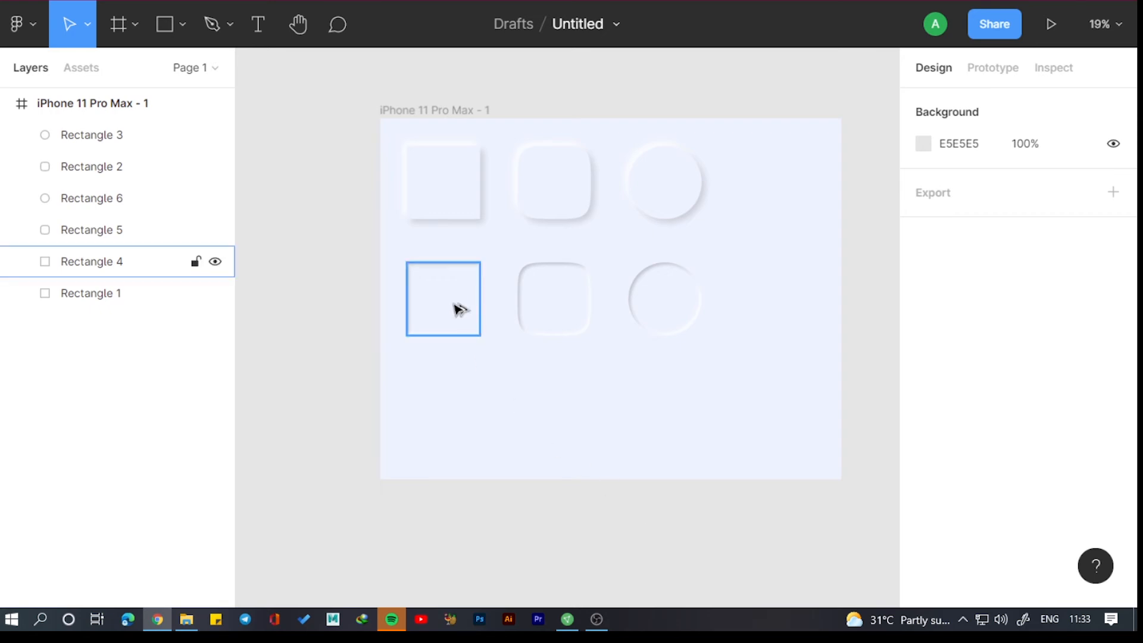
{"action": "left_click_drag", "start_coordinate": [466, 320], "coordinate": [463, 415]}
{"action": "left_click", "coordinate": [518, 503]}
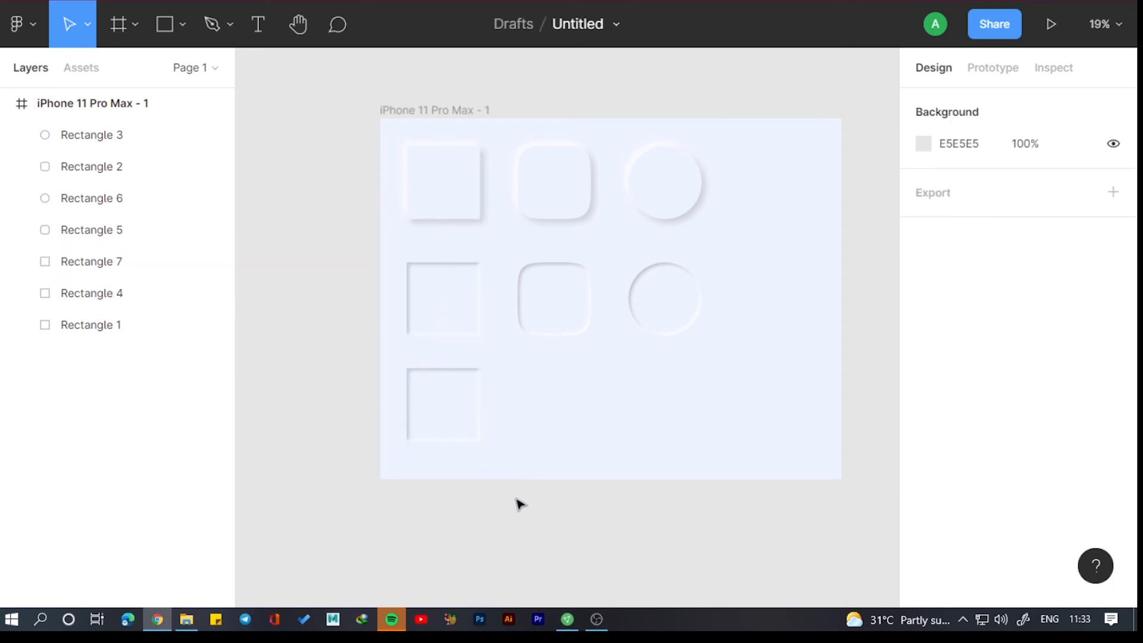
- Add two drop shadows to the third-row square alongside its inner shadows
{"action": "left_click", "coordinate": [442, 423]}
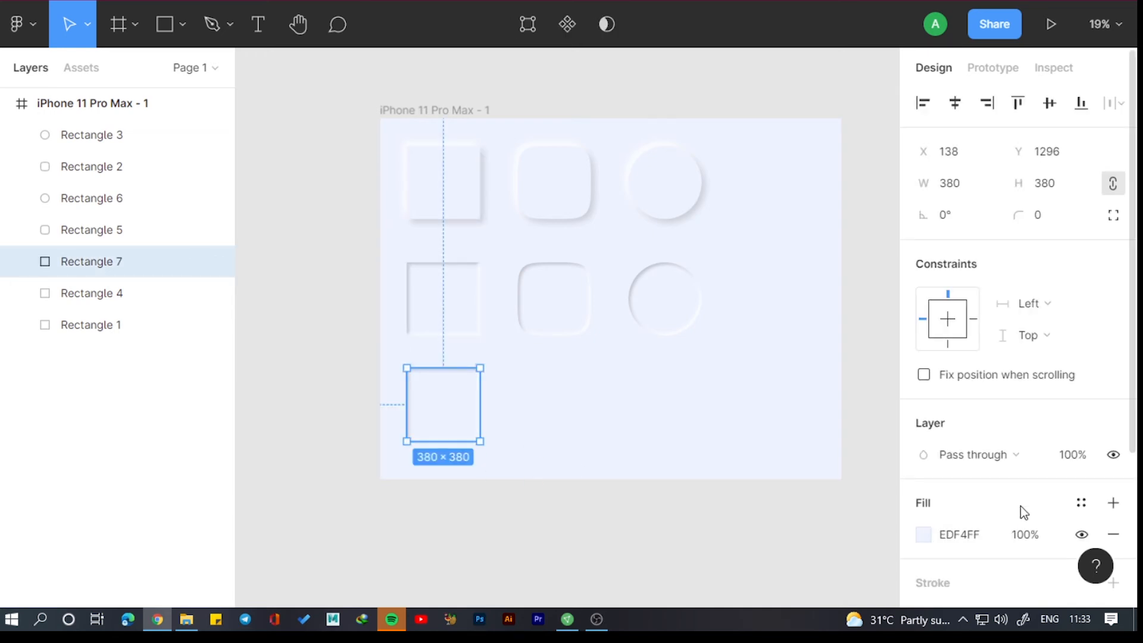
{"action": "scroll", "coordinate": [1018, 477], "scroll_direction": "down", "scroll_amount": 4}
{"action": "left_click", "coordinate": [1113, 421]}
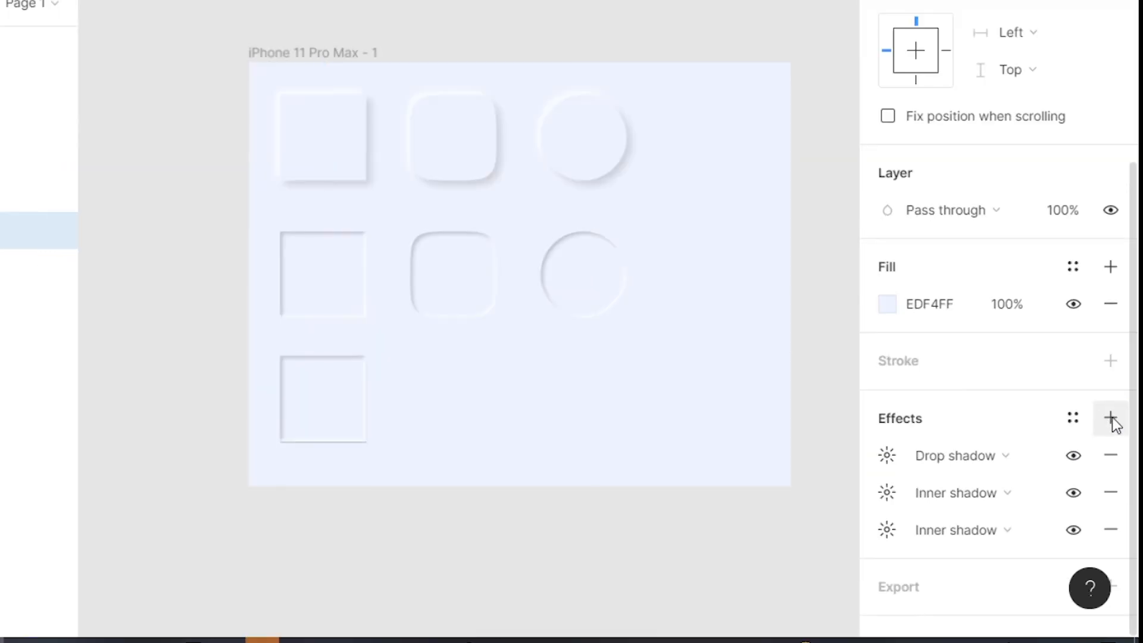
{"action": "left_click", "coordinate": [1111, 420]}
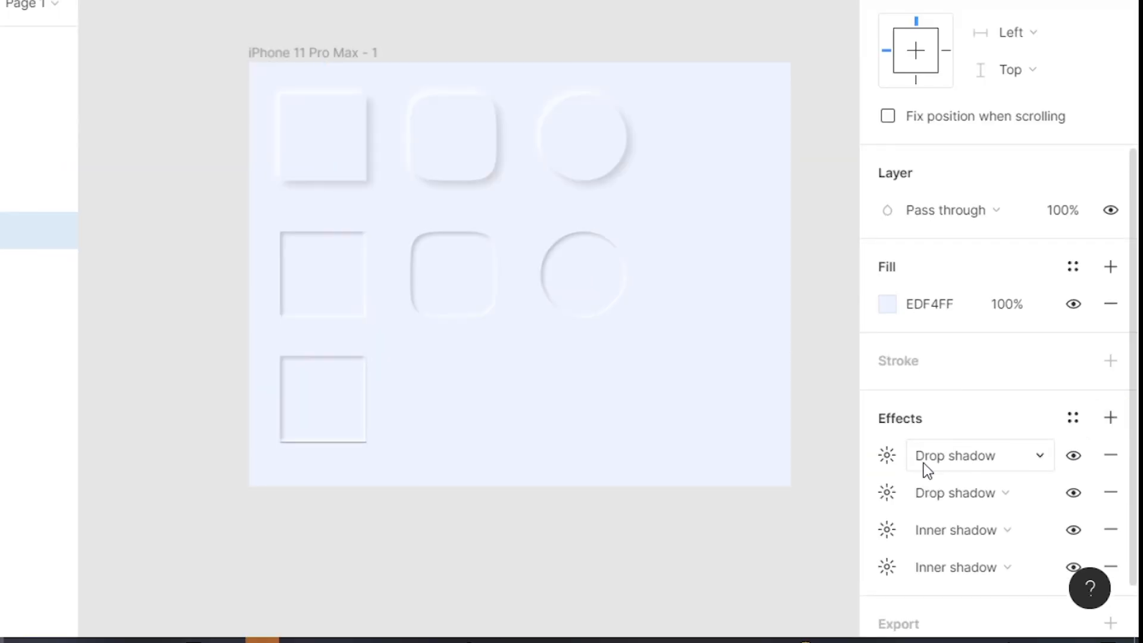
- Set the third-row square's first drop shadow to X 20, Y 20 and blur 40
{"action": "left_click", "coordinate": [887, 456]}
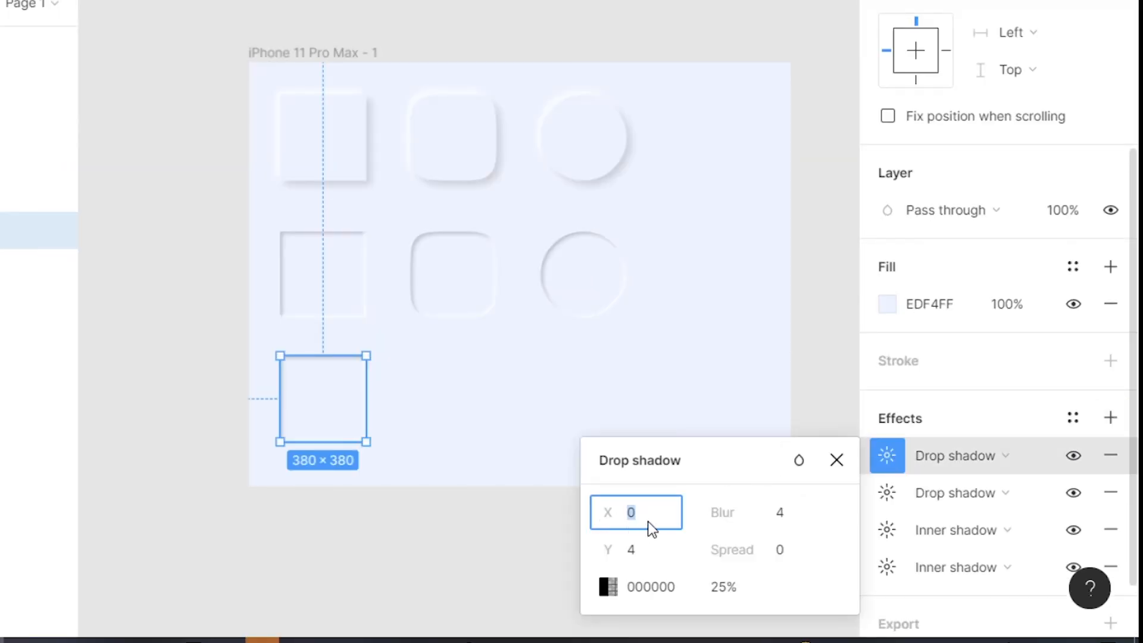
{"action": "type", "text": "20"}
{"action": "left_click", "coordinate": [648, 546]}
{"action": "type", "text": "2"}
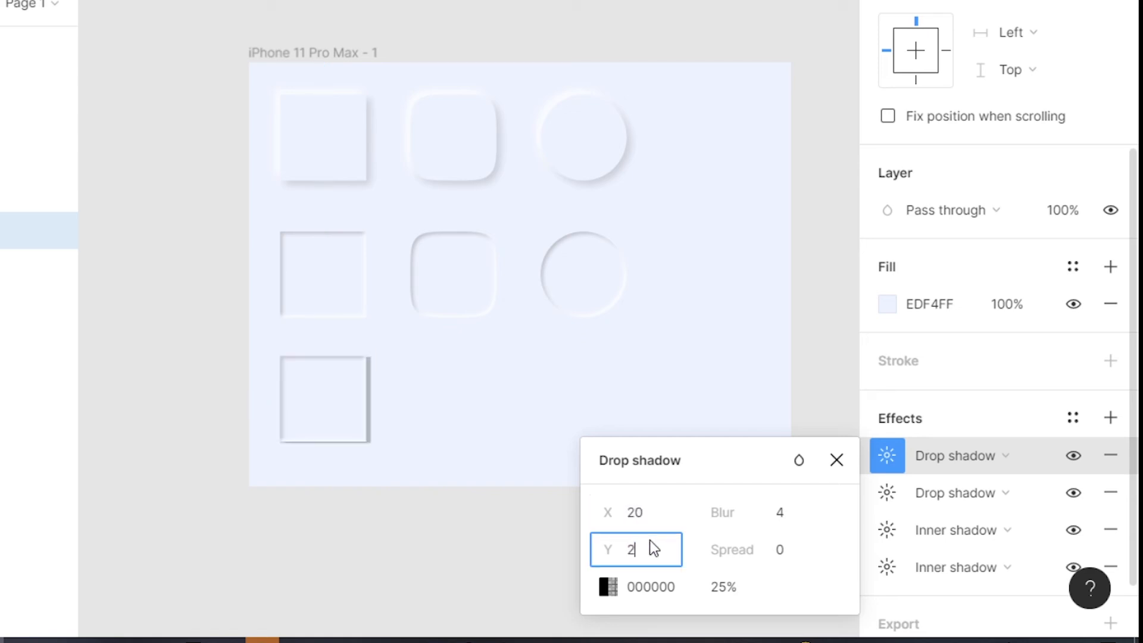
{"action": "type", "text": "0"}
{"action": "left_click", "coordinate": [795, 512]}
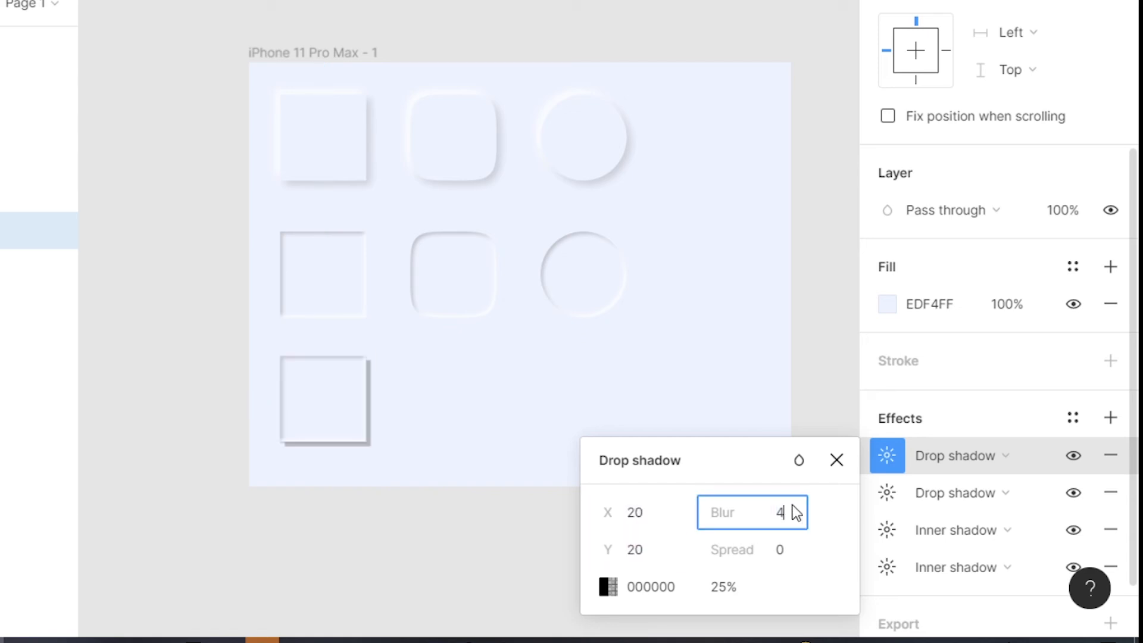
{"action": "type", "text": "0"}
- Reduce the opacity of the third-row square's black drop shadow to 15%
{"action": "left_click", "coordinate": [609, 587]}
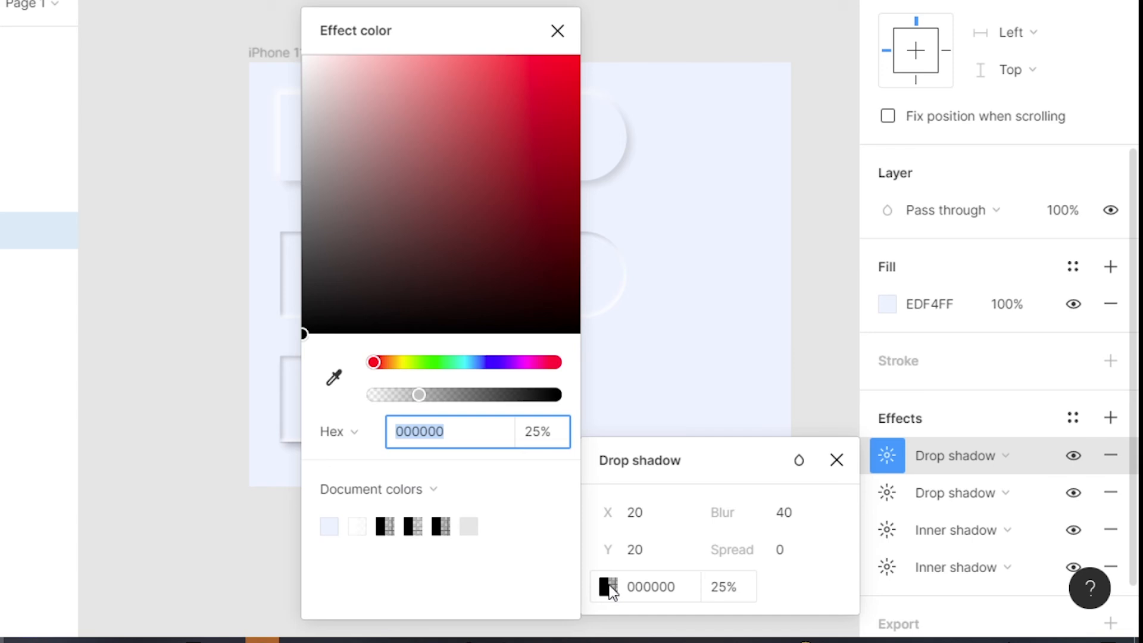
{"action": "left_click", "coordinate": [555, 435]}
{"action": "type", "text": "15"}
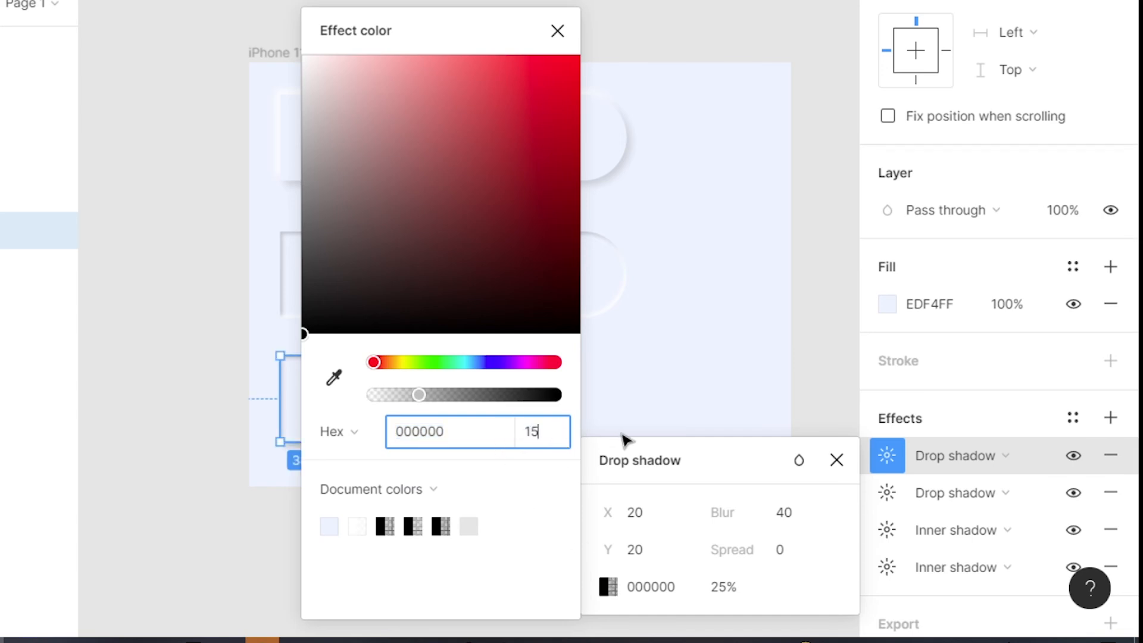
{"action": "key", "text": "Return"}
{"action": "left_click", "coordinate": [558, 31]}
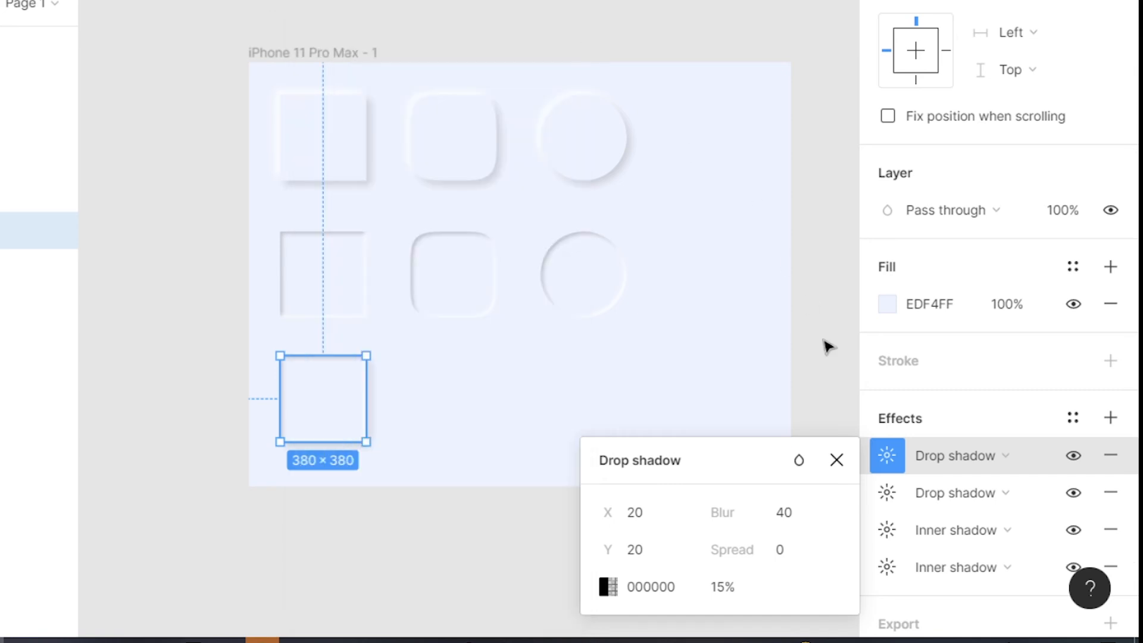
- Set the third-row square's second drop shadow to X -20, Y -20 and blur 40
{"action": "left_click", "coordinate": [888, 493]}
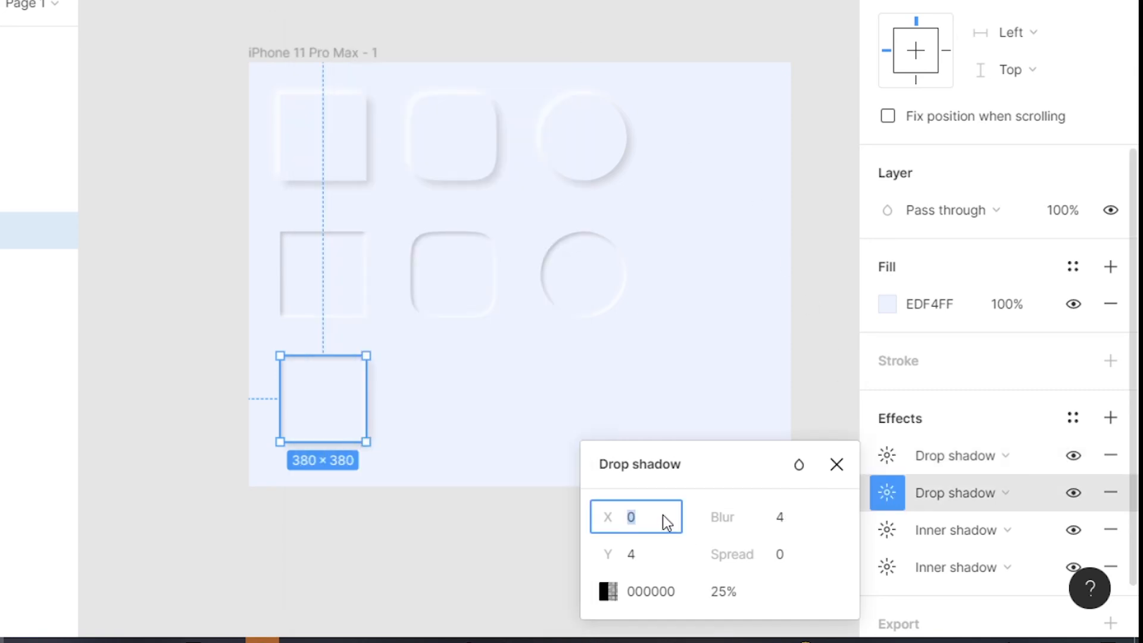
{"action": "type", "text": "-20"}
{"action": "left_click", "coordinate": [648, 553]}
{"action": "type", "text": "-20"}
{"action": "left_click", "coordinate": [791, 520]}
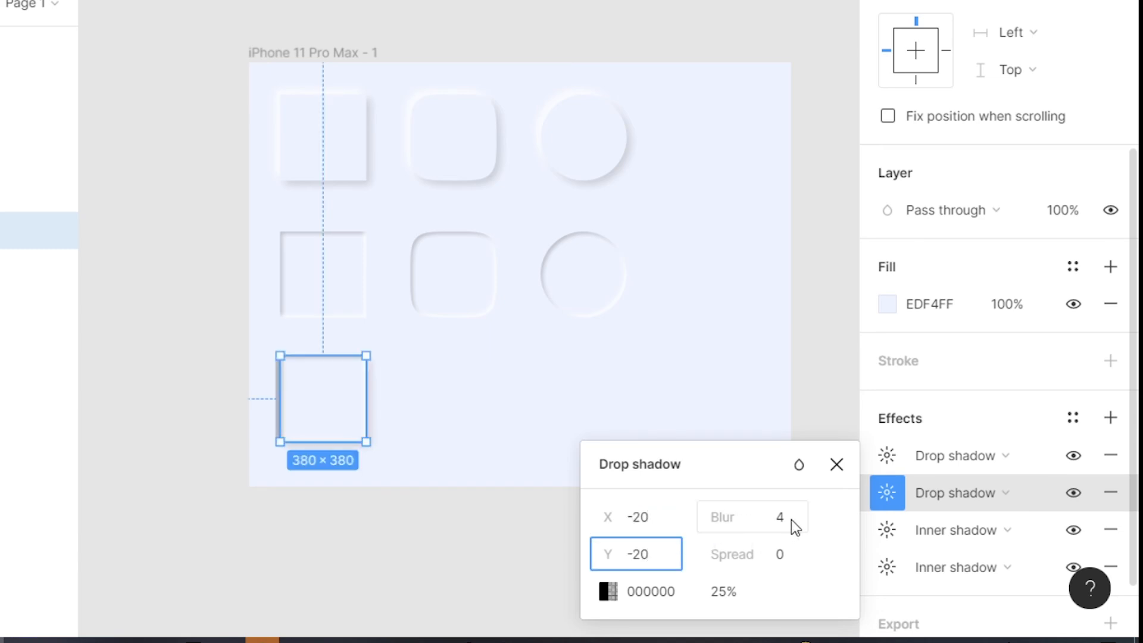
{"action": "type", "text": "40"}
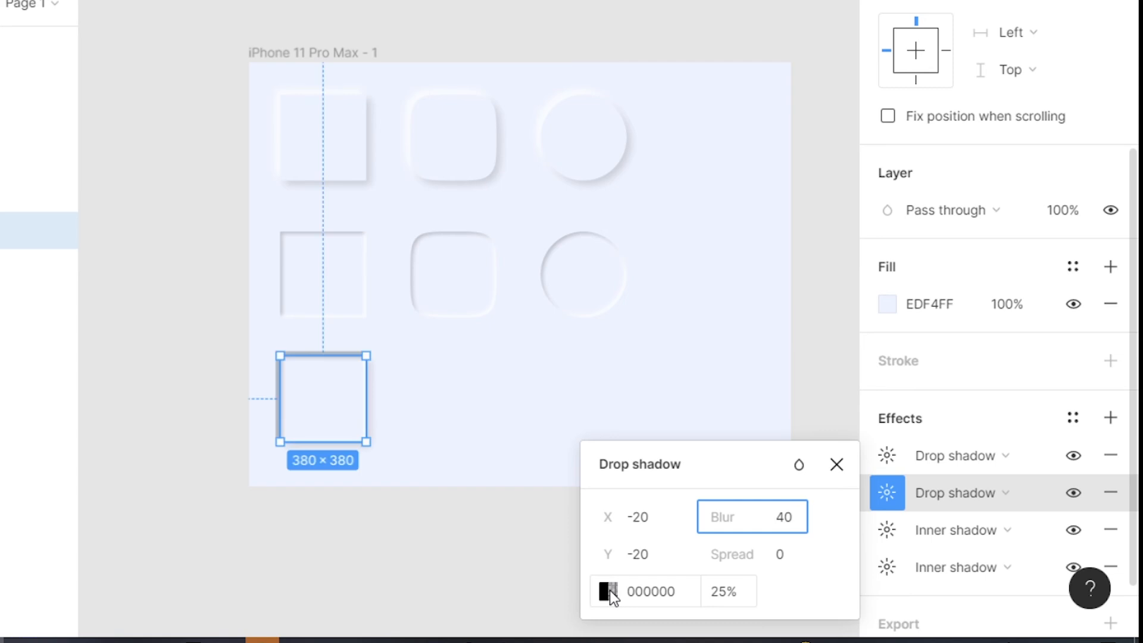
- Color the third-row square's second drop shadow white (FFFFFF) at 80% opacity
{"action": "left_click", "coordinate": [608, 592]}
{"action": "left_click_drag", "start_coordinate": [343, 94], "coordinate": [303, 55]}
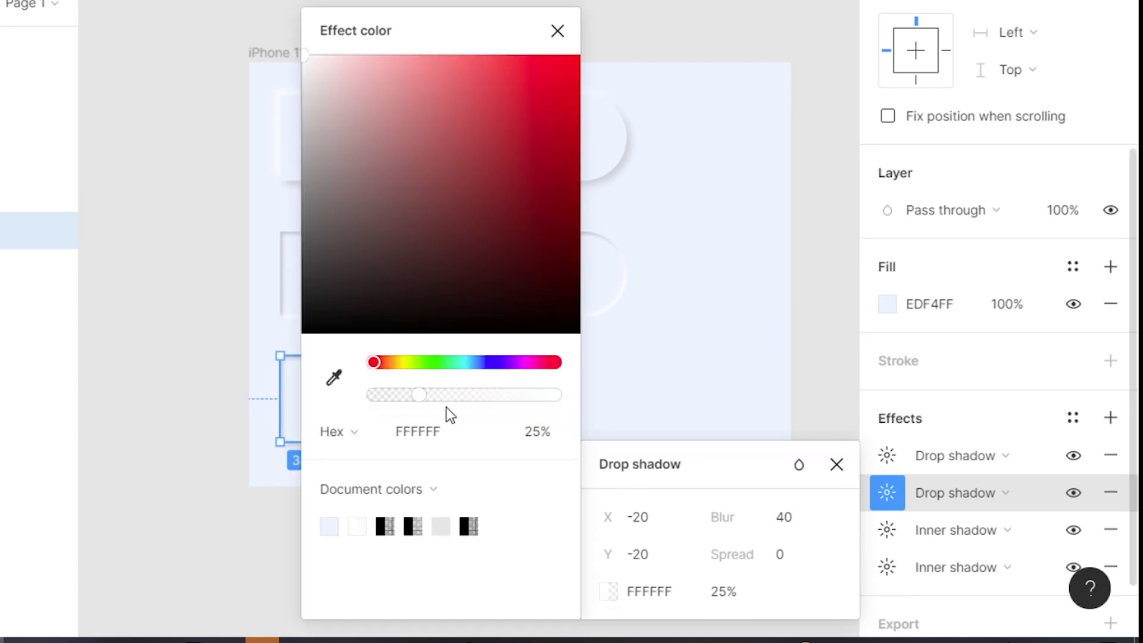
{"action": "left_click_drag", "start_coordinate": [419, 393], "coordinate": [521, 392]}
{"action": "left_click", "coordinate": [549, 432]}
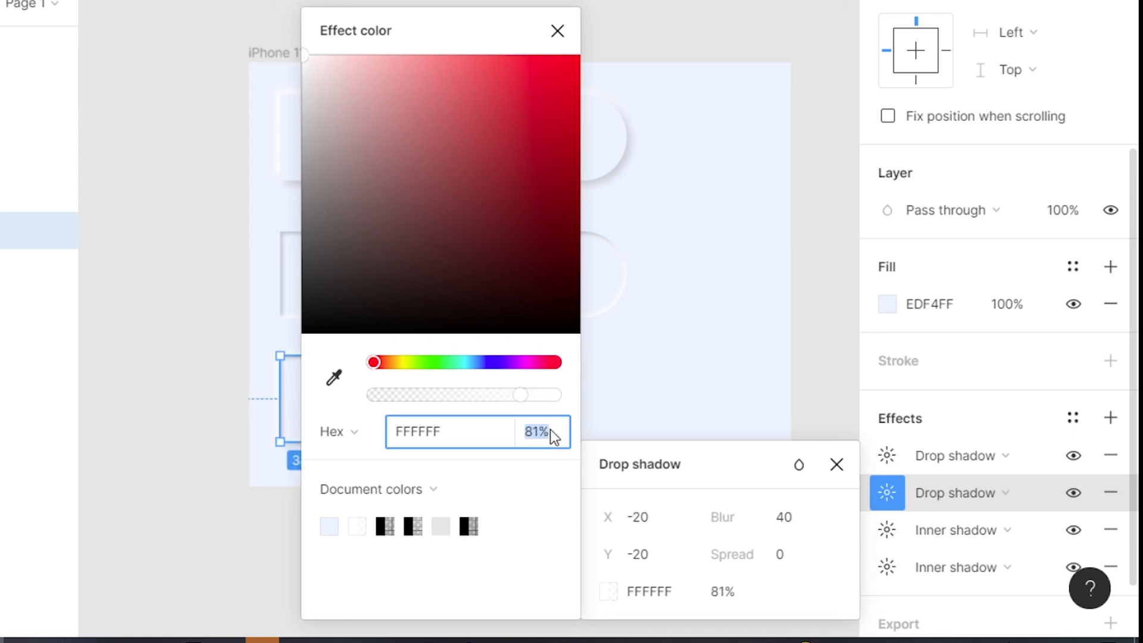
{"action": "type", "text": "80"}
{"action": "key", "text": "Return"}
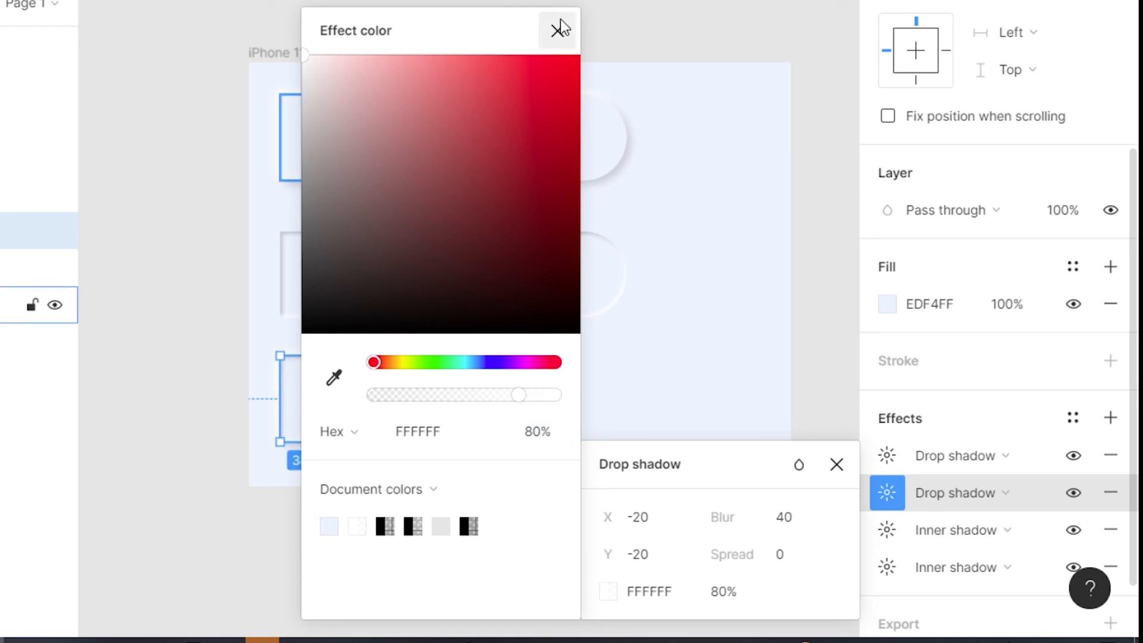
{"action": "left_click", "coordinate": [564, 3]}
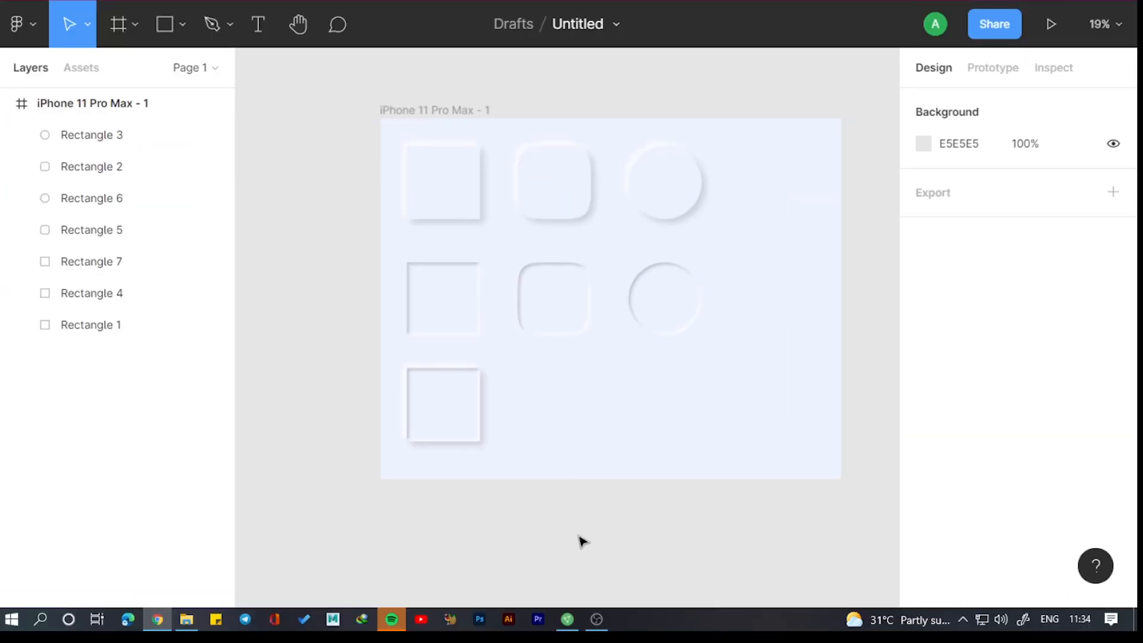
- Place a copy of the third-row square to its right and set its corner radius to 98
{"action": "left_click_drag", "start_coordinate": [434, 408], "coordinate": [547, 409], "text": "alt"}
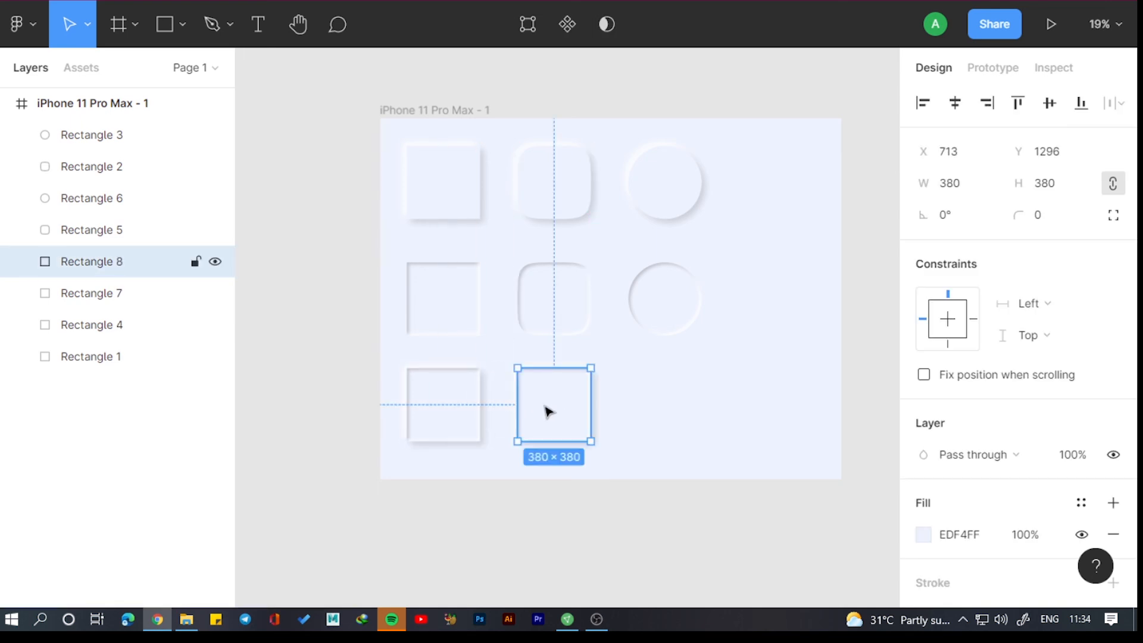
{"action": "scroll", "coordinate": [546, 411], "scroll_direction": "up", "scroll_amount": 3}
{"action": "mouse_move", "coordinate": [513, 365]}
{"action": "left_mouse_down"}
{"action": "mouse_move", "coordinate": [627, 490]}
{"action": "mouse_move", "coordinate": [521, 376]}
{"action": "left_mouse_up"}
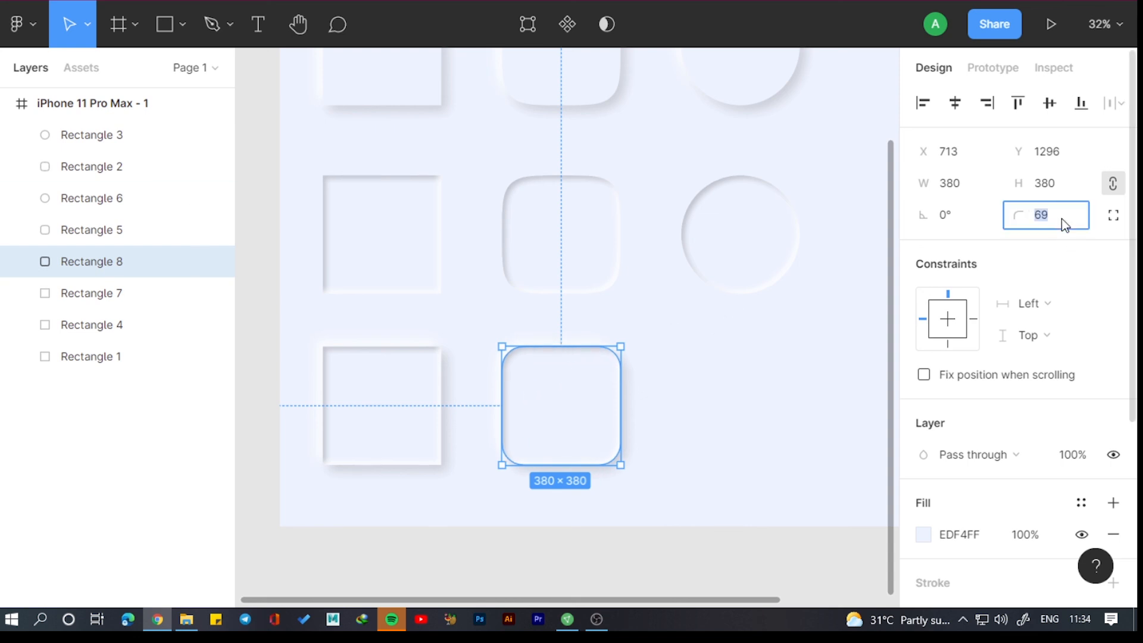
{"action": "type", "text": "98"}
{"action": "key", "text": "Return"}
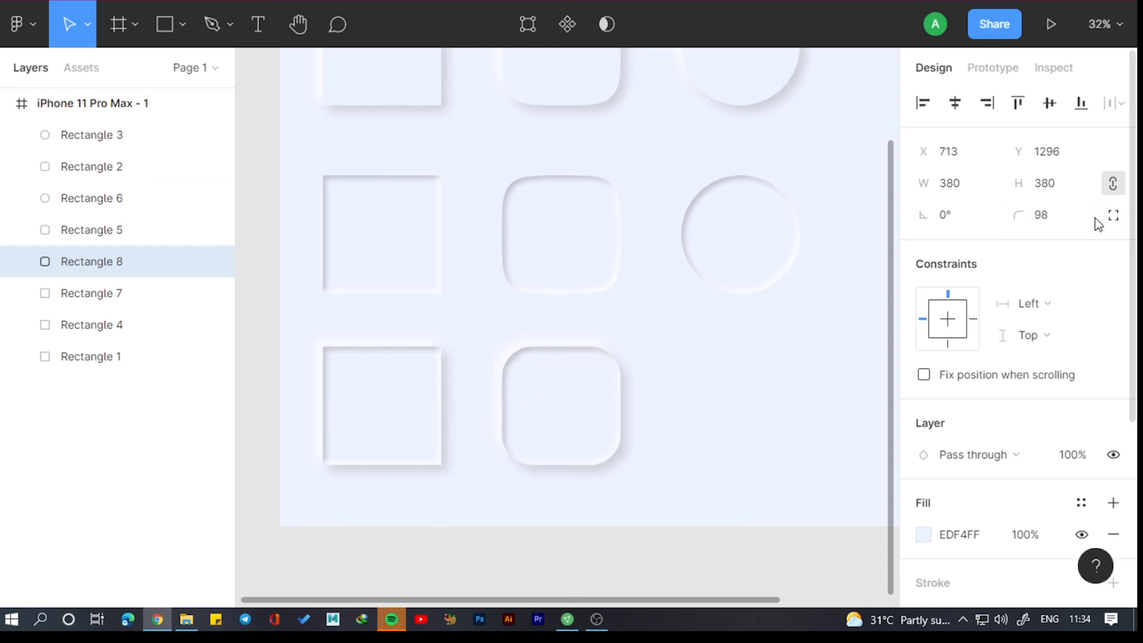
- Raise the third-row rounded square's corner smoothing to the maximum
{"action": "left_click", "coordinate": [1113, 216]}
{"action": "left_click", "coordinate": [1113, 247]}
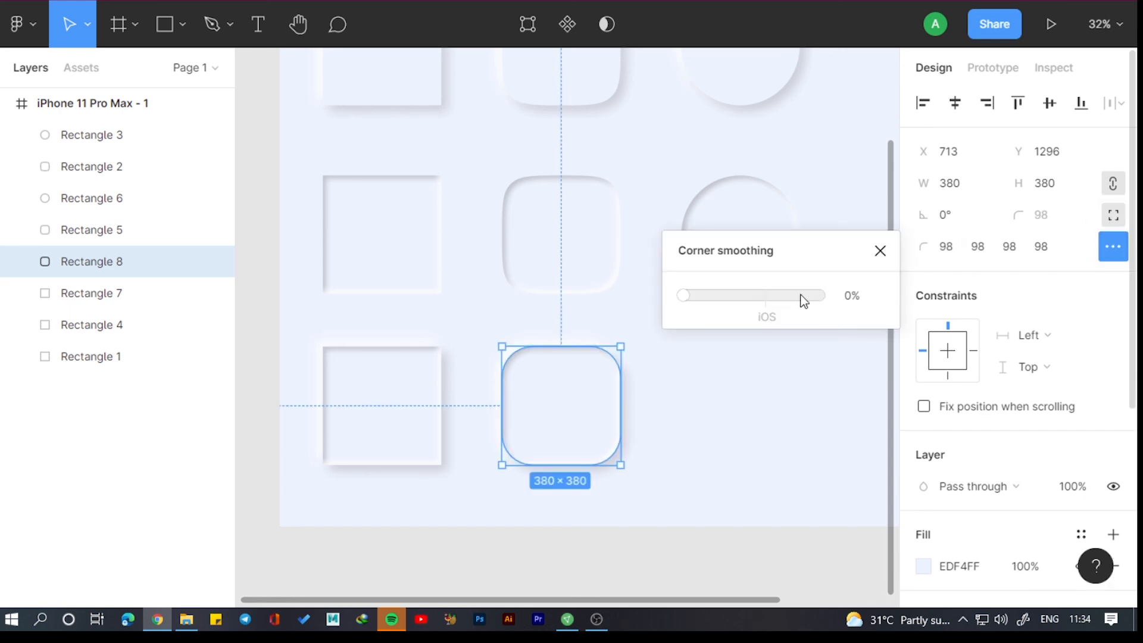
{"action": "left_click_drag", "start_coordinate": [798, 298], "coordinate": [906, 277]}
{"action": "left_click", "coordinate": [883, 252]}
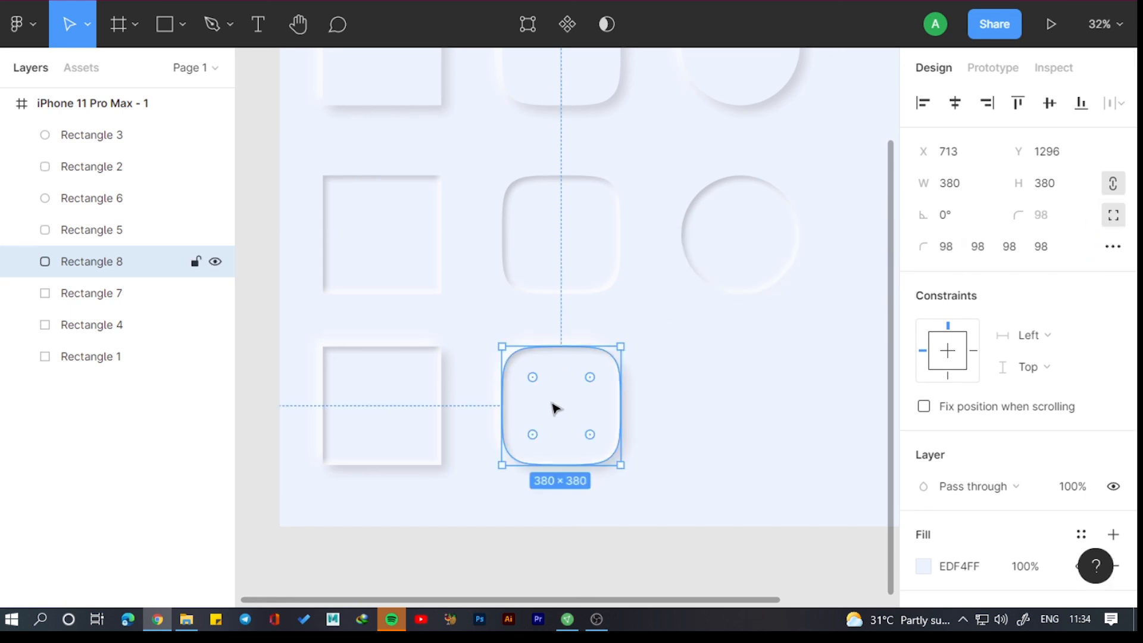
- Place a copy of the third-row rounded square to its right and increase its corner radius to 190 to form a circle
{"action": "left_click_drag", "start_coordinate": [553, 409], "coordinate": [740, 405], "text": "alt"}
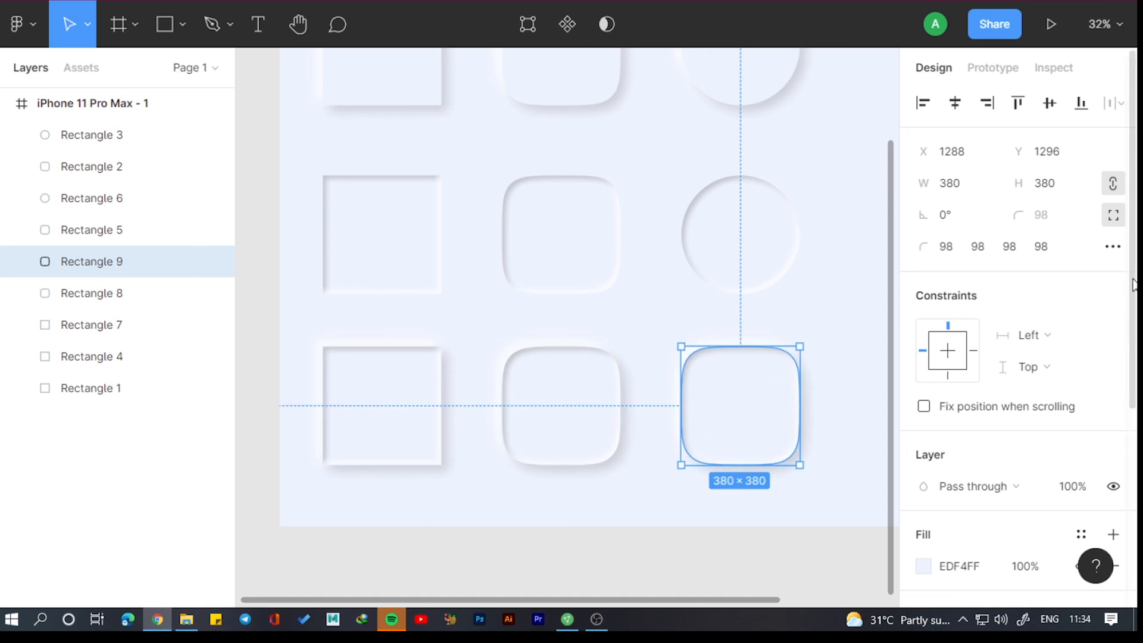
{"action": "left_click", "coordinate": [1124, 218]}
{"action": "left_click_drag", "start_coordinate": [712, 385], "coordinate": [730, 400]}
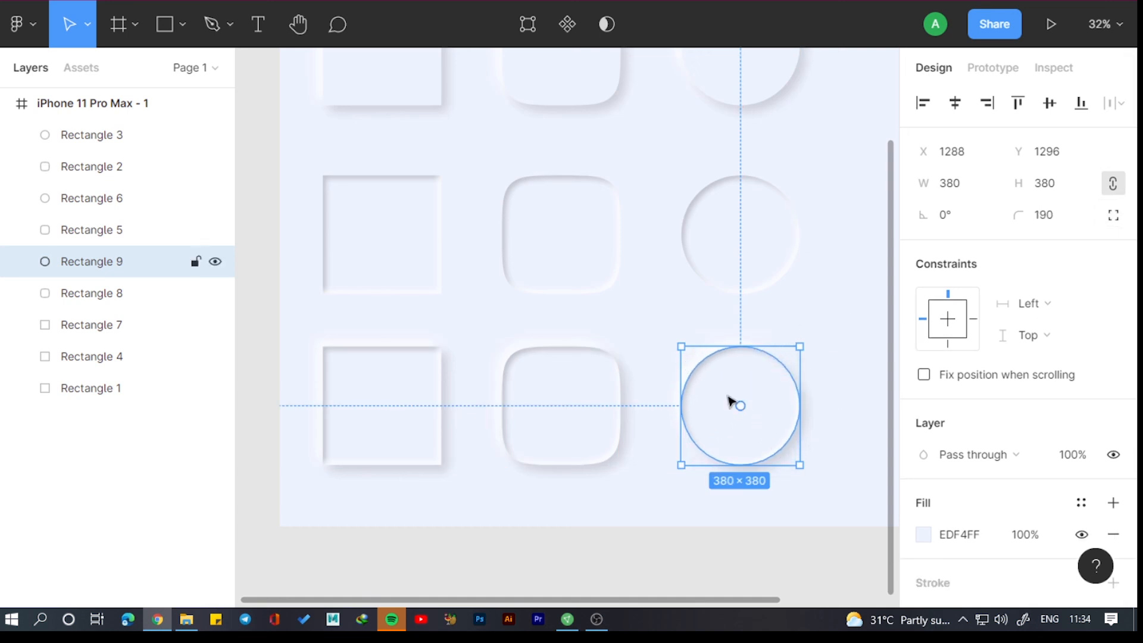
{"action": "left_click", "coordinate": [830, 173]}
{"action": "scroll", "coordinate": [459, 309], "scroll_direction": "down", "scroll_amount": 3}
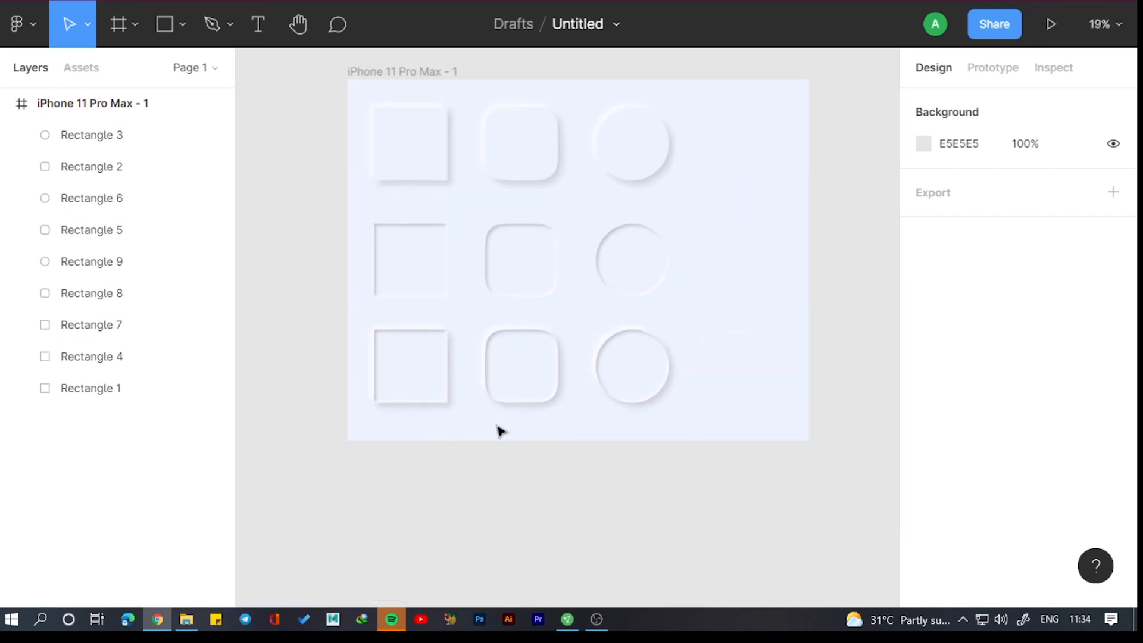
{"action": "left_click_drag", "start_coordinate": [477, 475], "coordinate": [452, 511]}
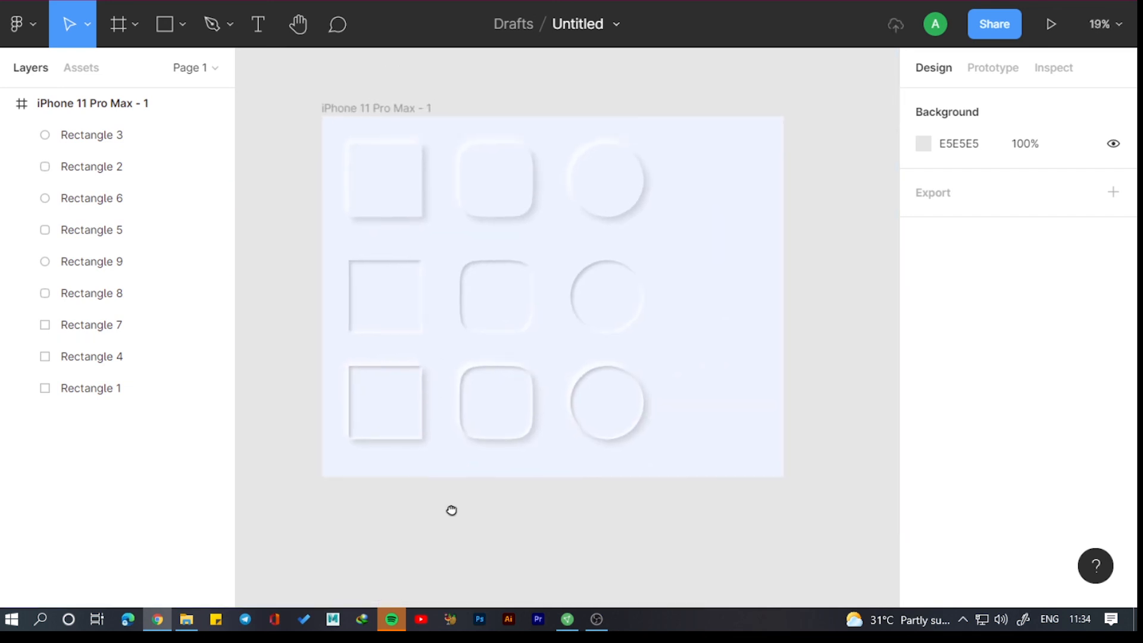